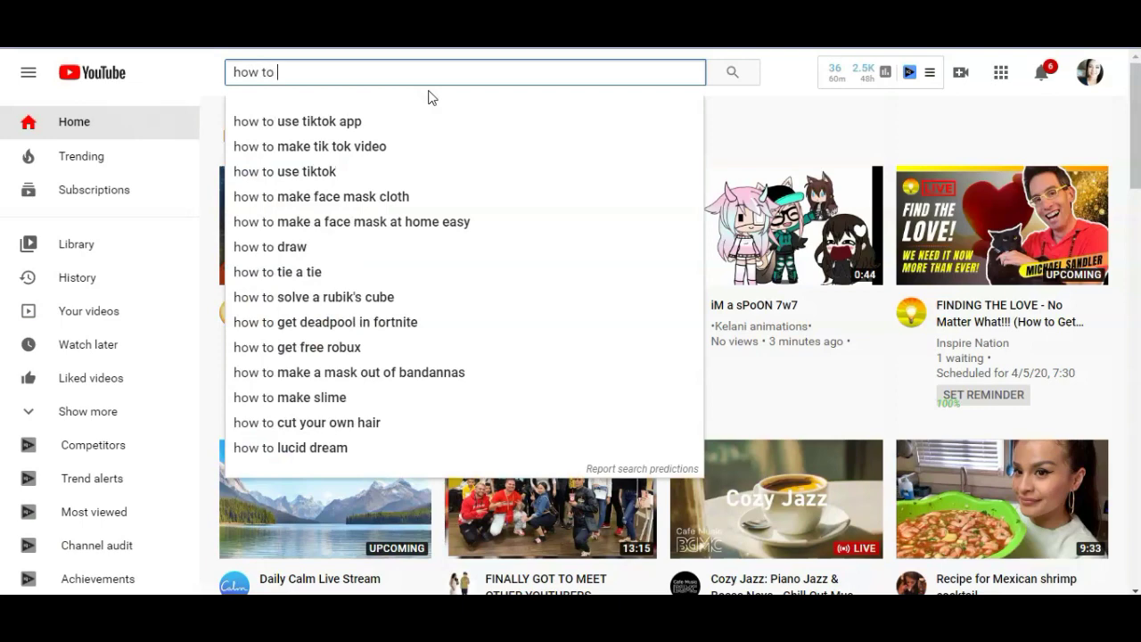
Step: Search YouTube for "how to make youtube thumbnails" and review the thumbnail designs of the top results
{"action": "left_click", "coordinate": [357, 221]}
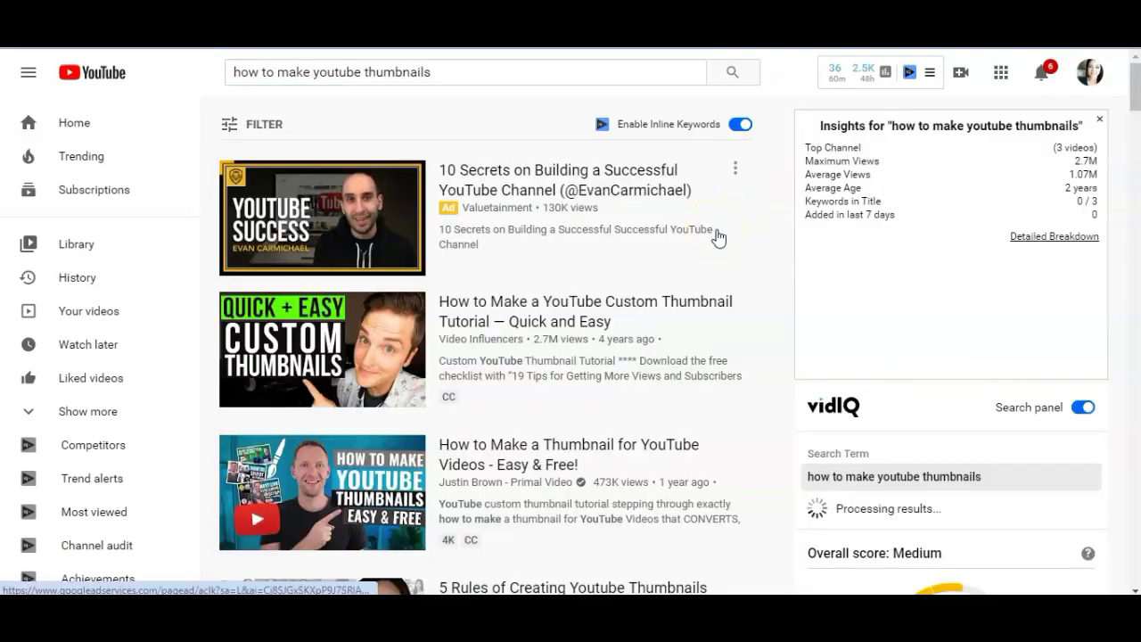
{"action": "scroll", "coordinate": [374, 330], "scroll_direction": "down", "scroll_amount": 1}
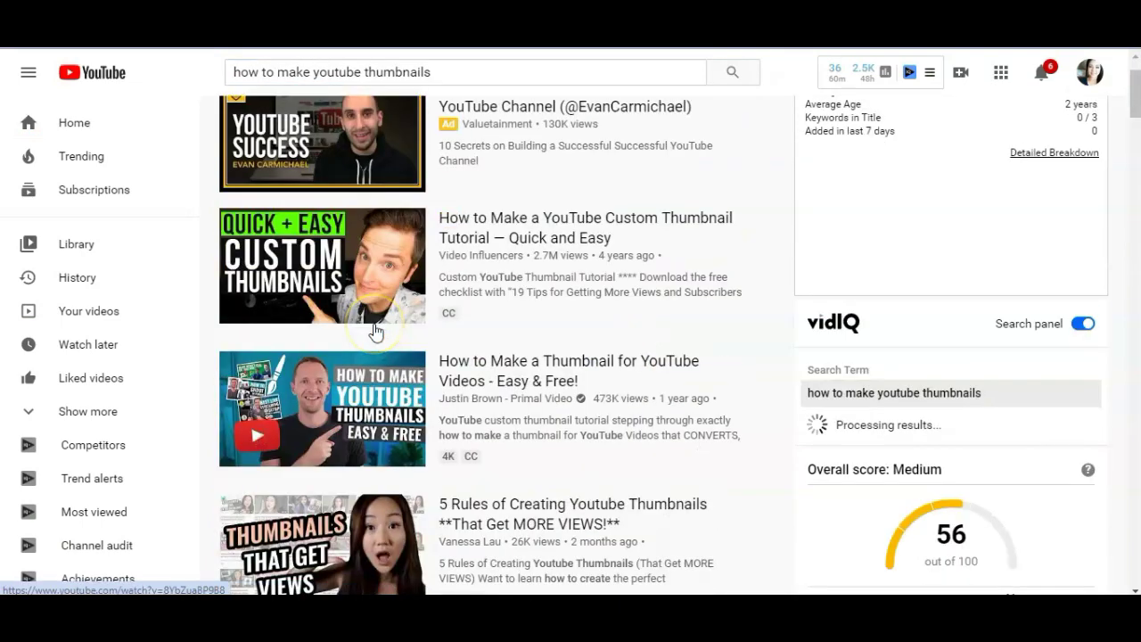
{"action": "scroll", "coordinate": [375, 330], "scroll_direction": "down", "scroll_amount": 2}
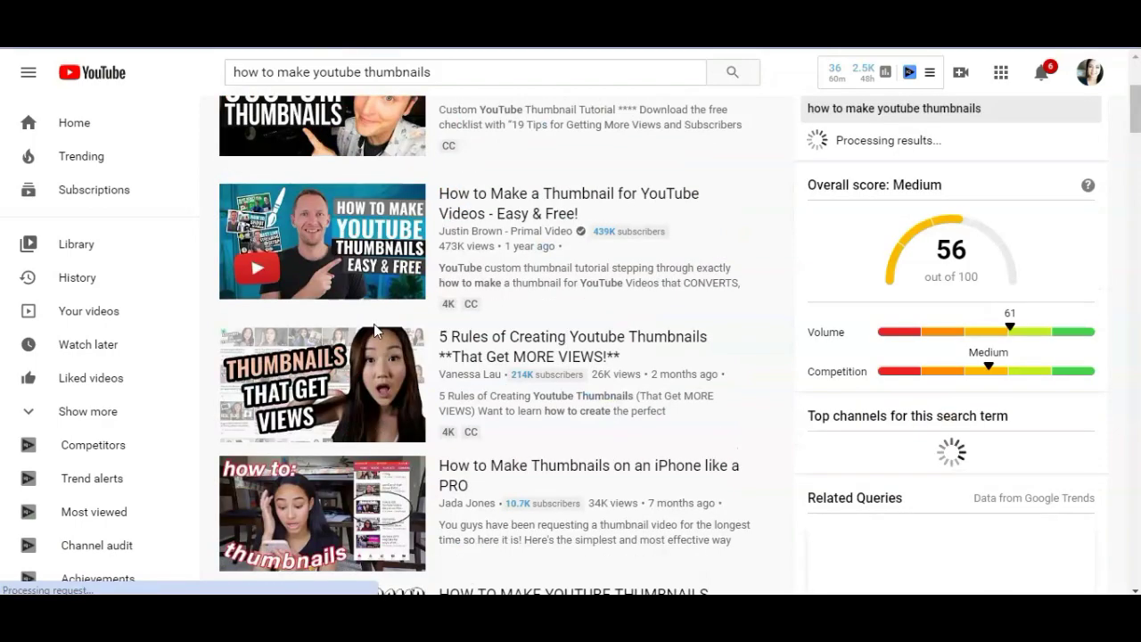
{"action": "scroll", "coordinate": [375, 328], "scroll_direction": "down", "scroll_amount": 2}
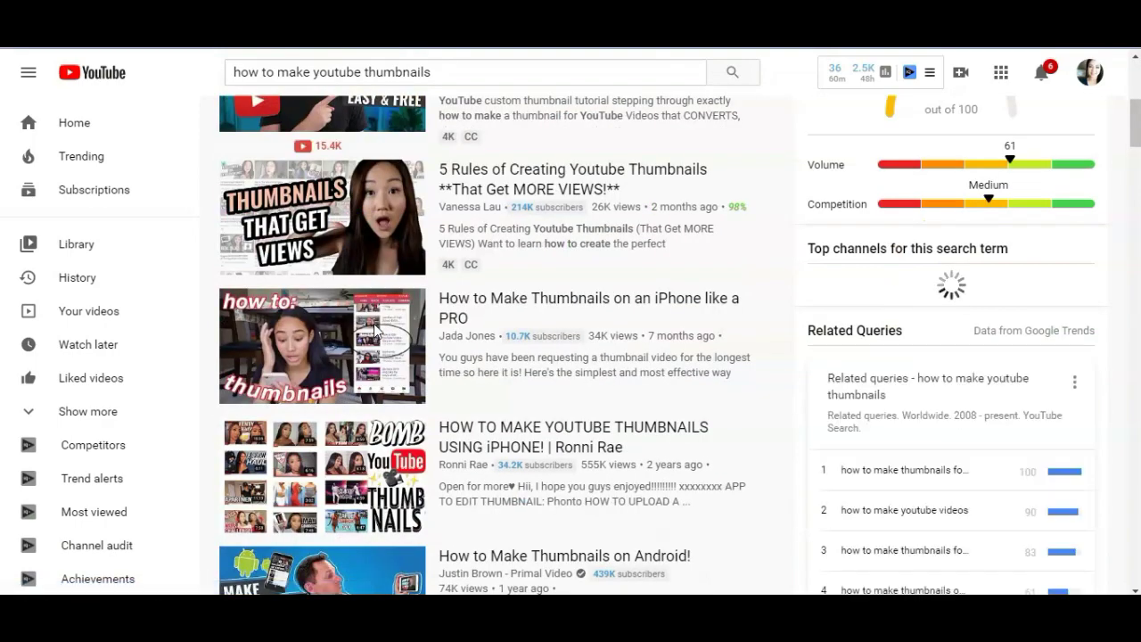
{"action": "scroll", "coordinate": [374, 330], "scroll_direction": "down", "scroll_amount": 2}
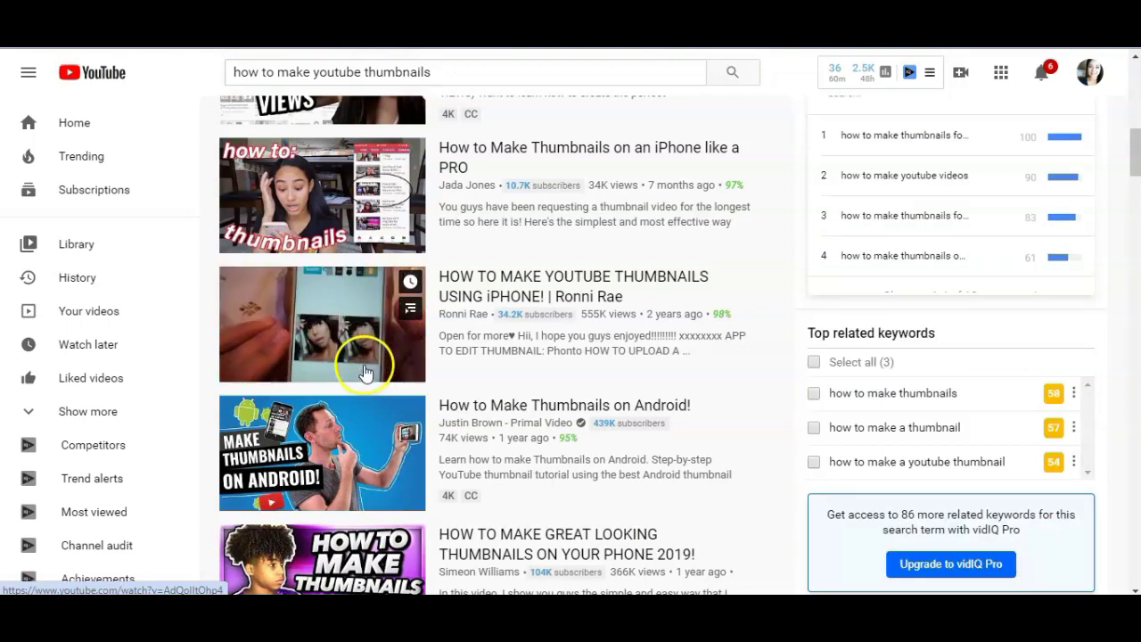
{"action": "scroll", "coordinate": [473, 261], "scroll_direction": "up", "scroll_amount": 3}
{"action": "scroll", "coordinate": [580, 250], "scroll_direction": "up", "scroll_amount": 3}
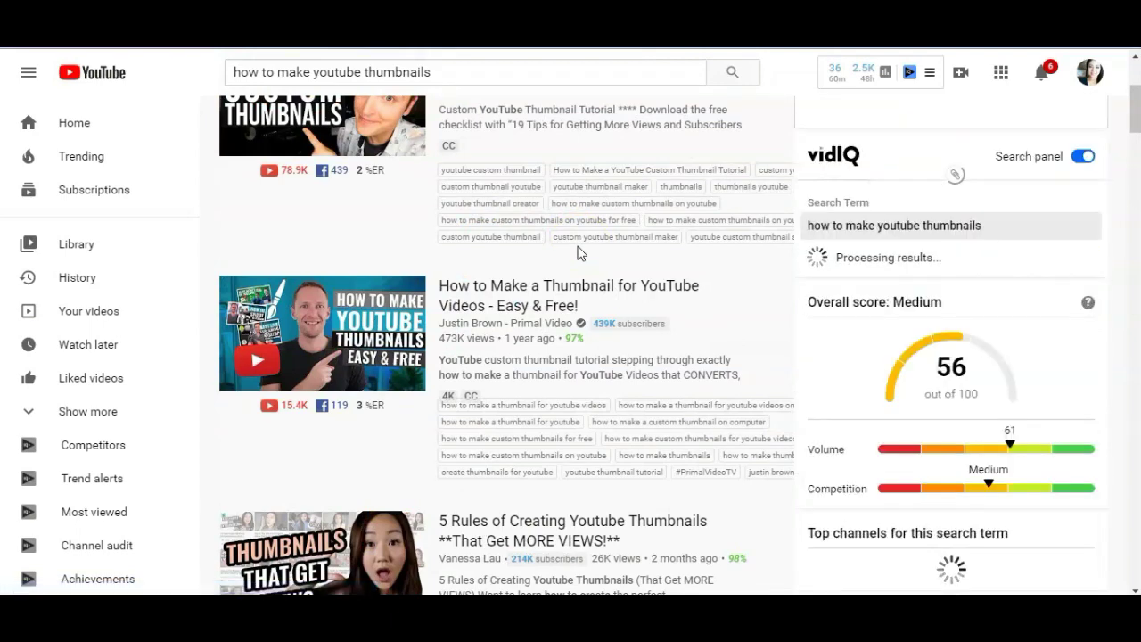
{"action": "scroll", "coordinate": [772, 230], "scroll_direction": "up", "scroll_amount": 3}
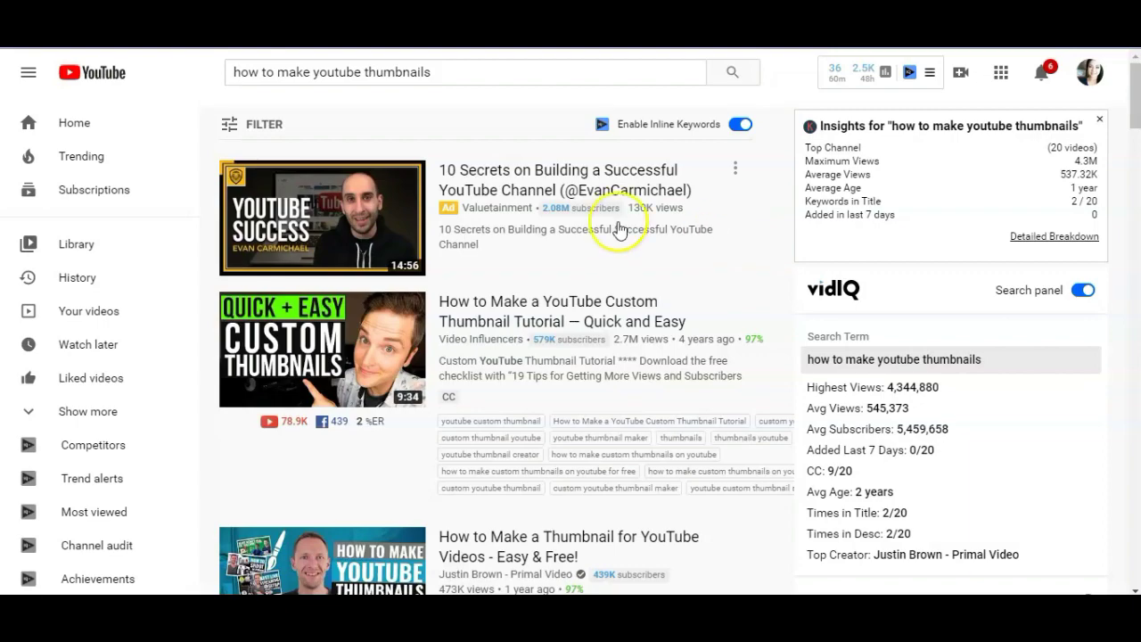
Step: Examine the thumbnails further down the YouTube results, including the related videos, for text, colour and layout ideas
{"action": "scroll", "coordinate": [734, 265], "scroll_direction": "down", "scroll_amount": 2}
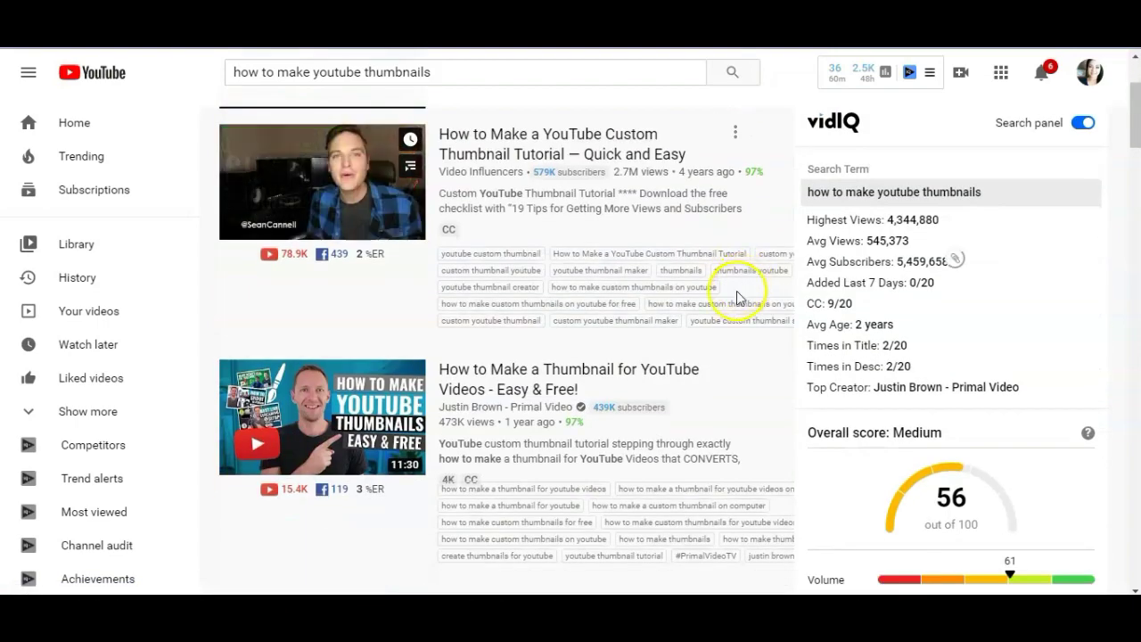
{"action": "scroll", "coordinate": [736, 315], "scroll_direction": "down", "scroll_amount": 8}
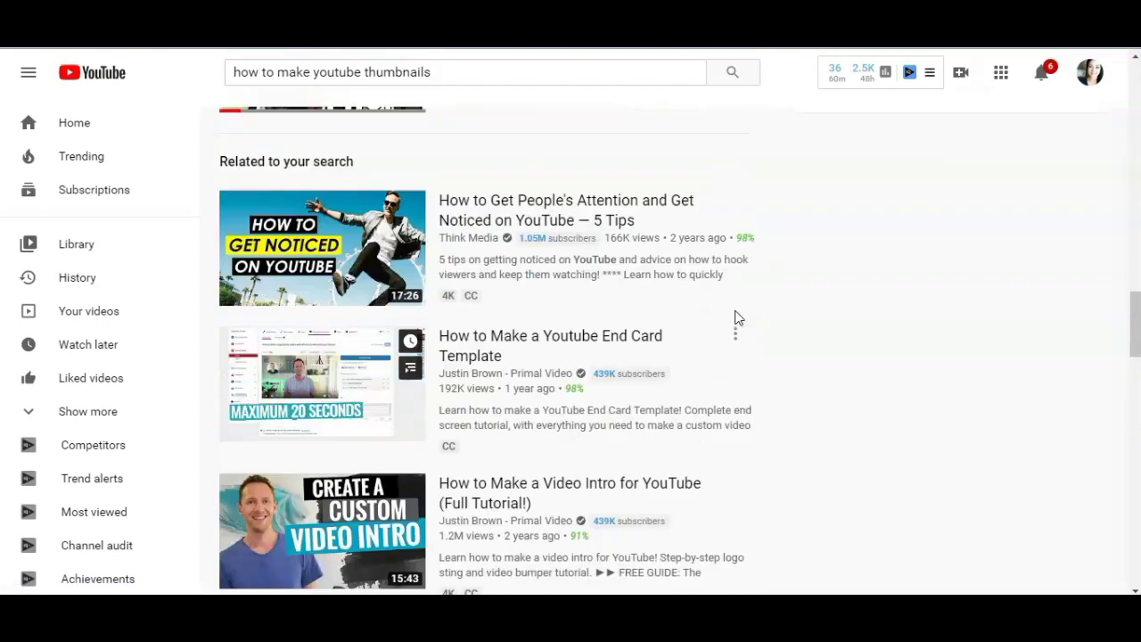
{"action": "left_click", "coordinate": [733, 317]}
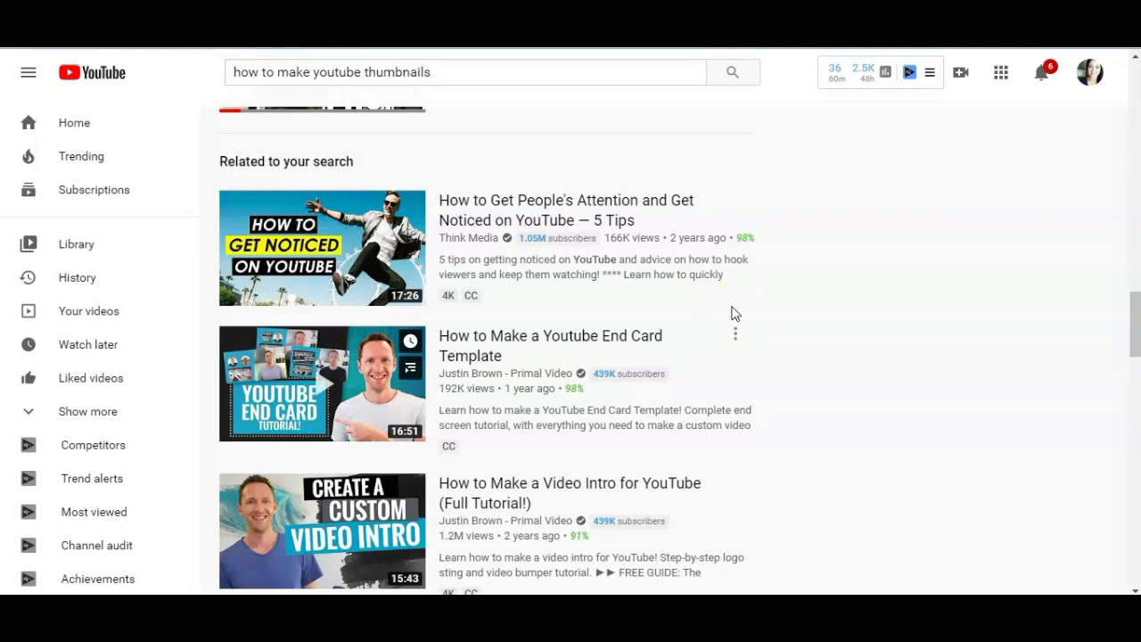
{"action": "left_click", "coordinate": [706, 326]}
{"action": "left_click", "coordinate": [290, 249]}
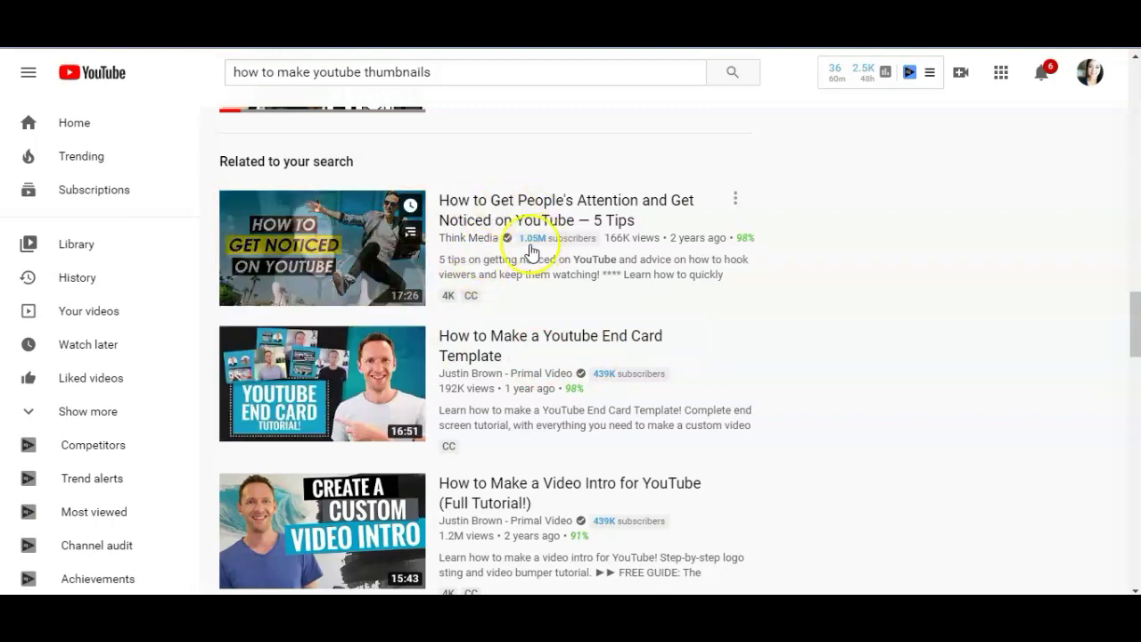
{"action": "mouse_move", "coordinate": [542, 219]}
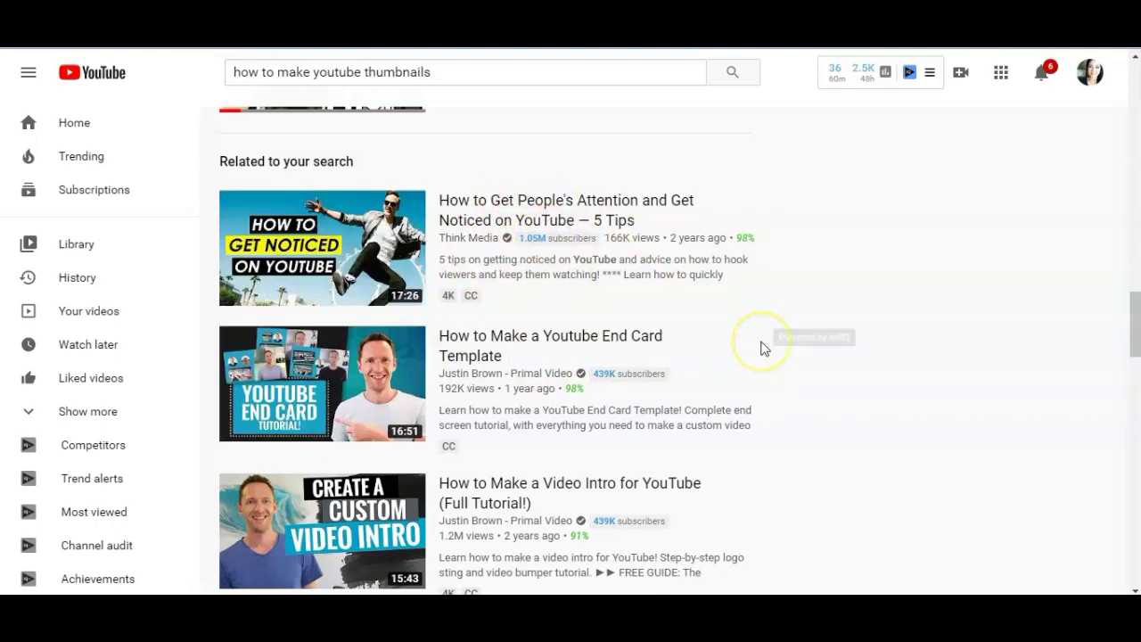
{"action": "scroll", "coordinate": [763, 347], "scroll_direction": "down", "scroll_amount": 1}
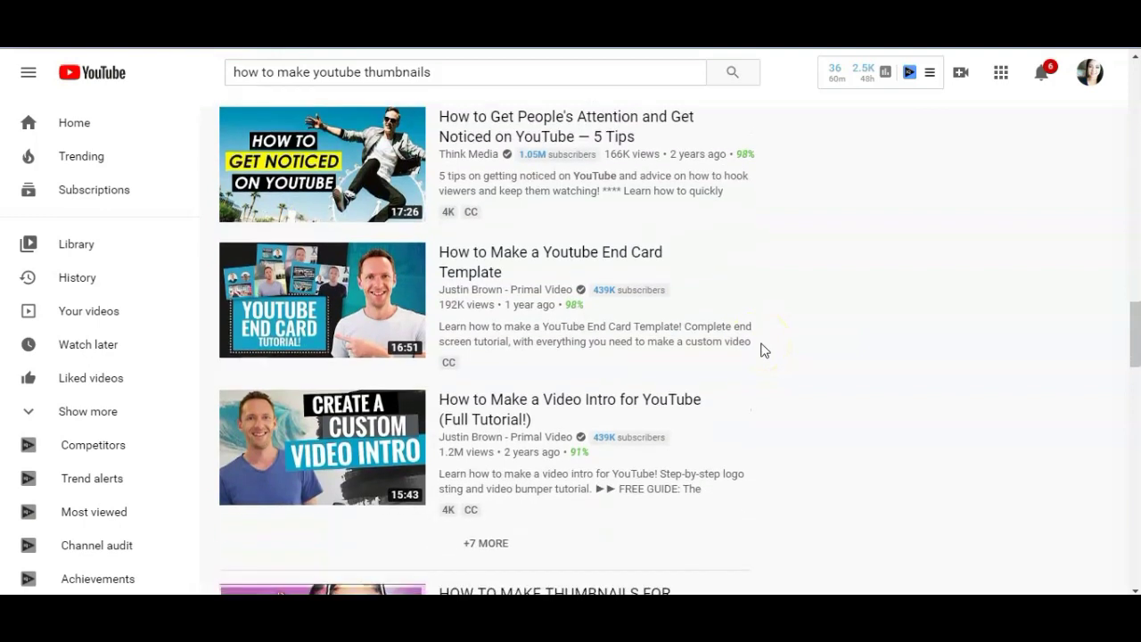
{"action": "scroll", "coordinate": [763, 350], "scroll_direction": "down", "scroll_amount": 2}
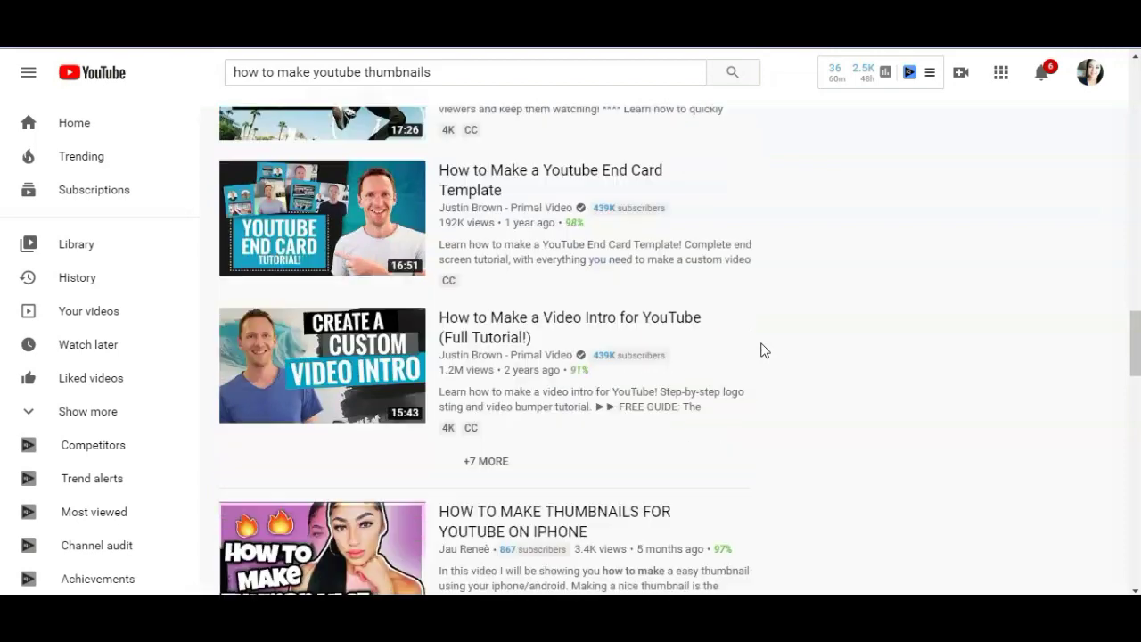
{"action": "scroll", "coordinate": [762, 350], "scroll_direction": "down", "scroll_amount": 2}
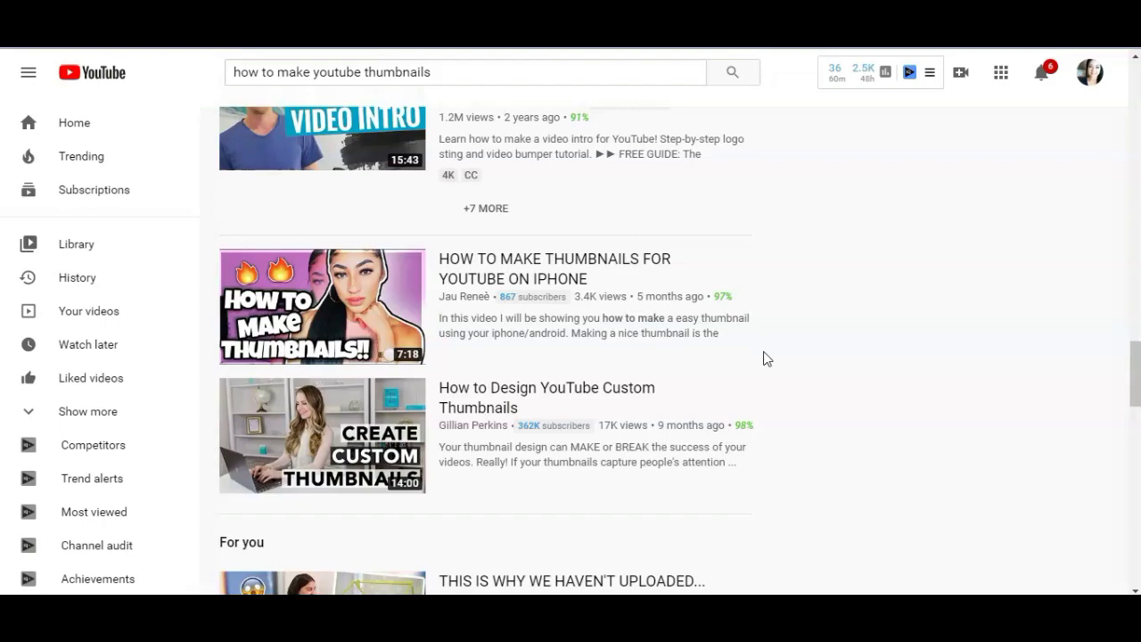
{"action": "scroll", "coordinate": [764, 359], "scroll_direction": "down", "scroll_amount": 2}
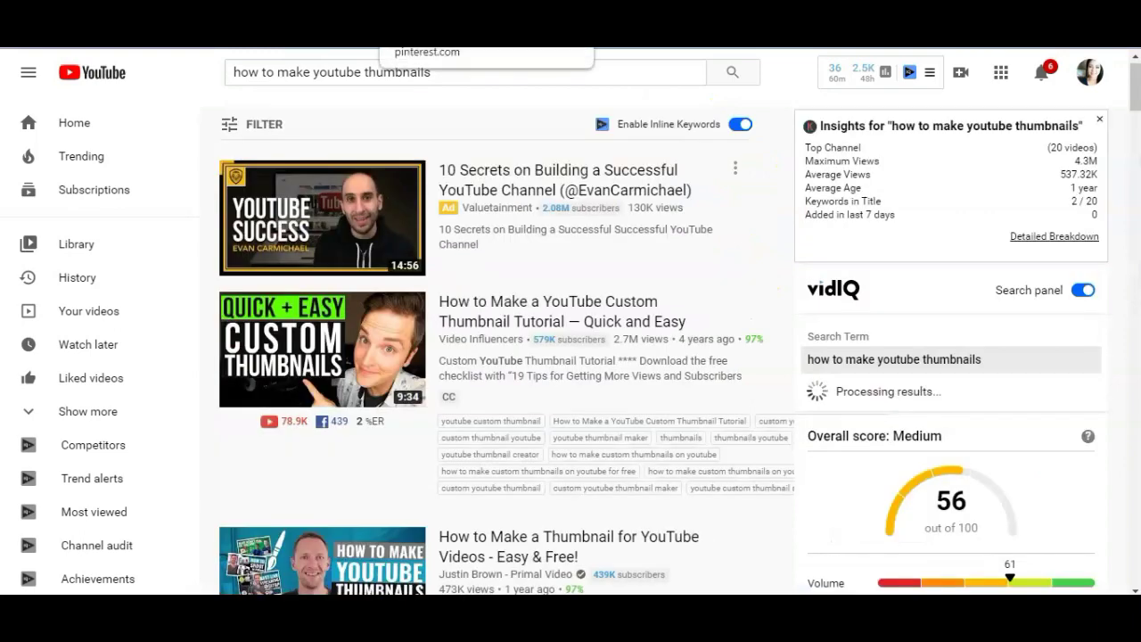
Step: Switch to Pinterest, search for "how to make youtube thumbnails" and look through the pins for design inspiration
{"action": "left_click", "coordinate": [428, 40]}
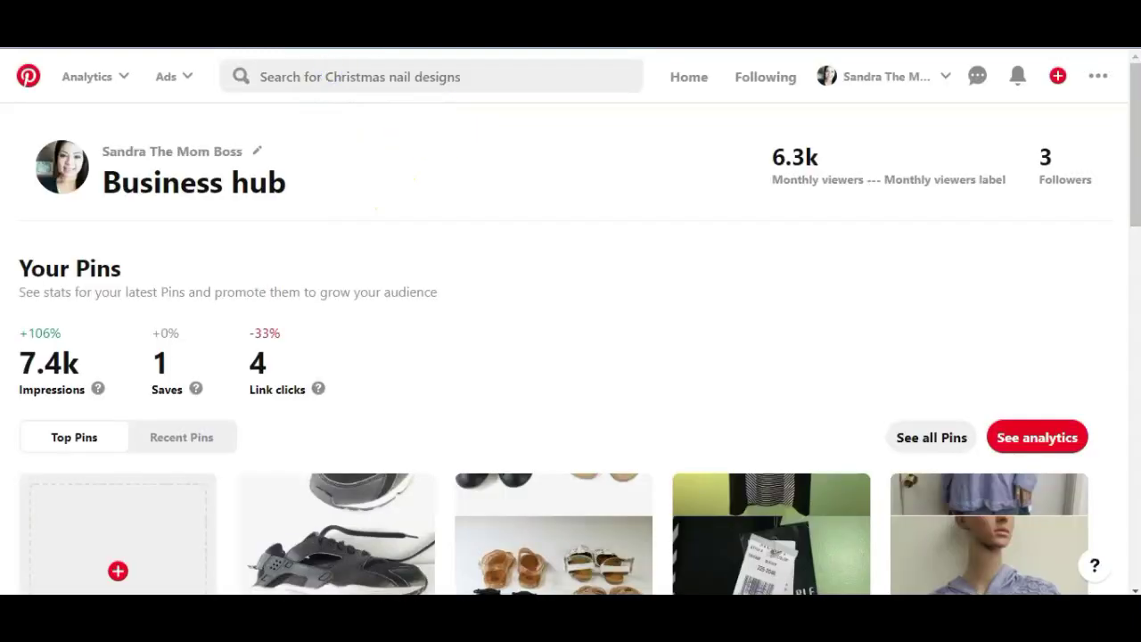
{"action": "left_click", "coordinate": [357, 77]}
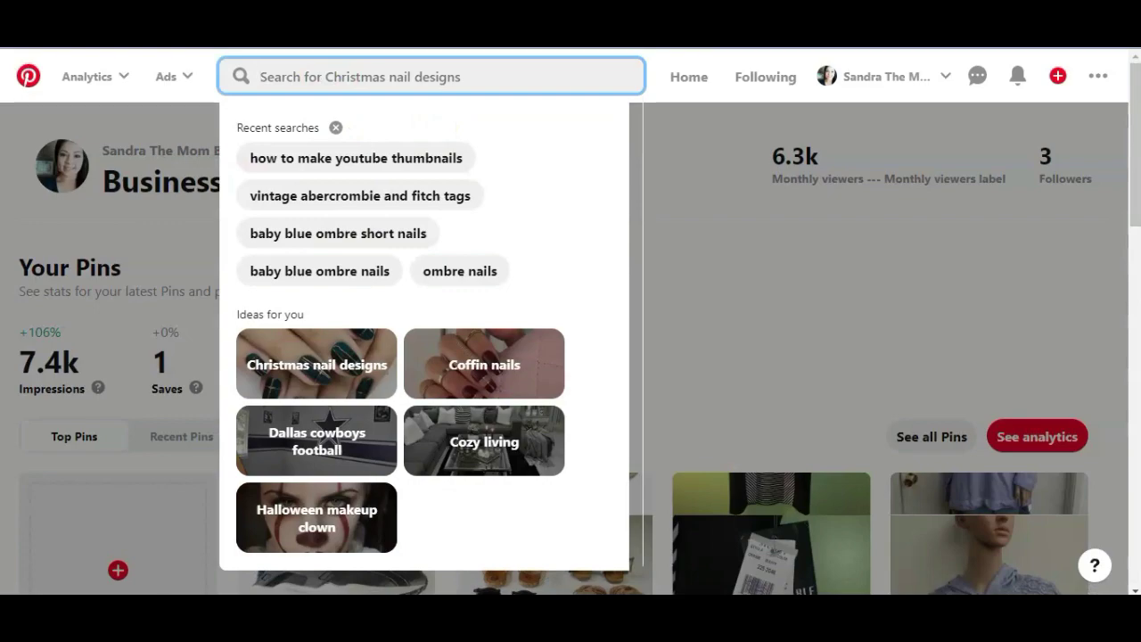
{"action": "left_click", "coordinate": [356, 158]}
{"action": "scroll", "coordinate": [441, 280], "scroll_direction": "down", "scroll_amount": 3}
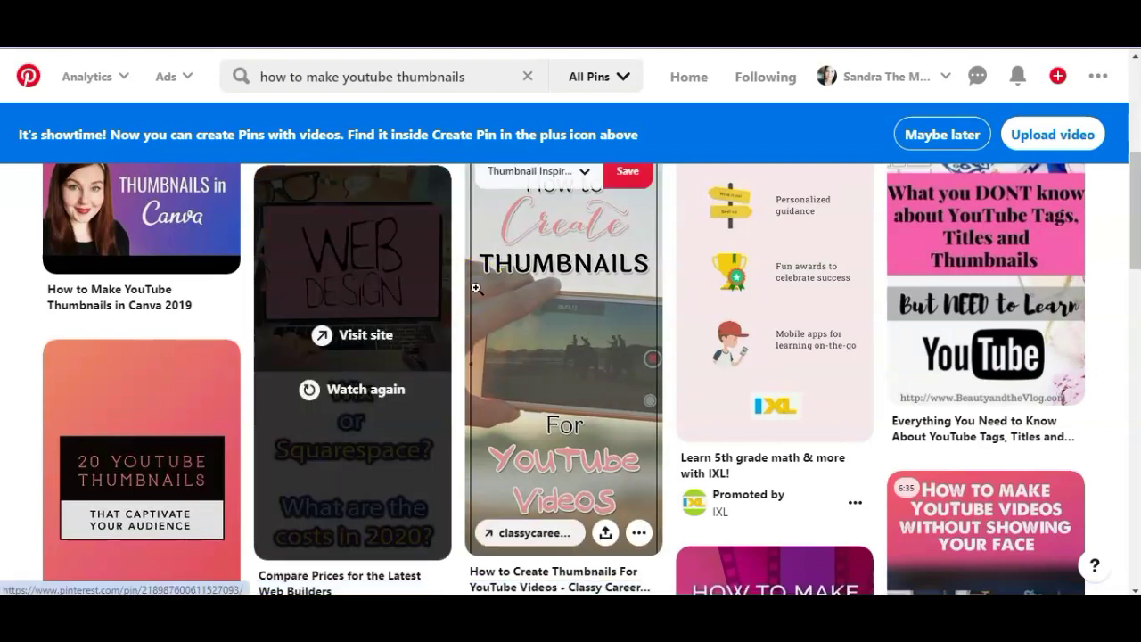
Step: Search Google in a new tab for "how to make and upload Youtube thumbnails on phone" and review the video results
{"action": "key", "text": "ctrl+t"}
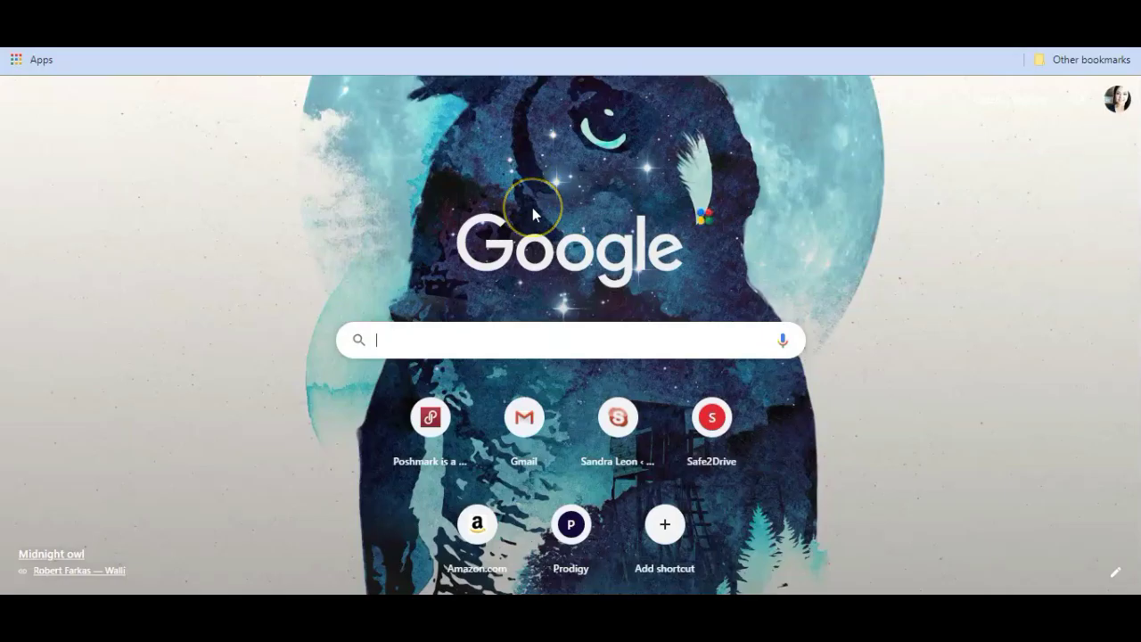
{"action": "type", "text": "how"}
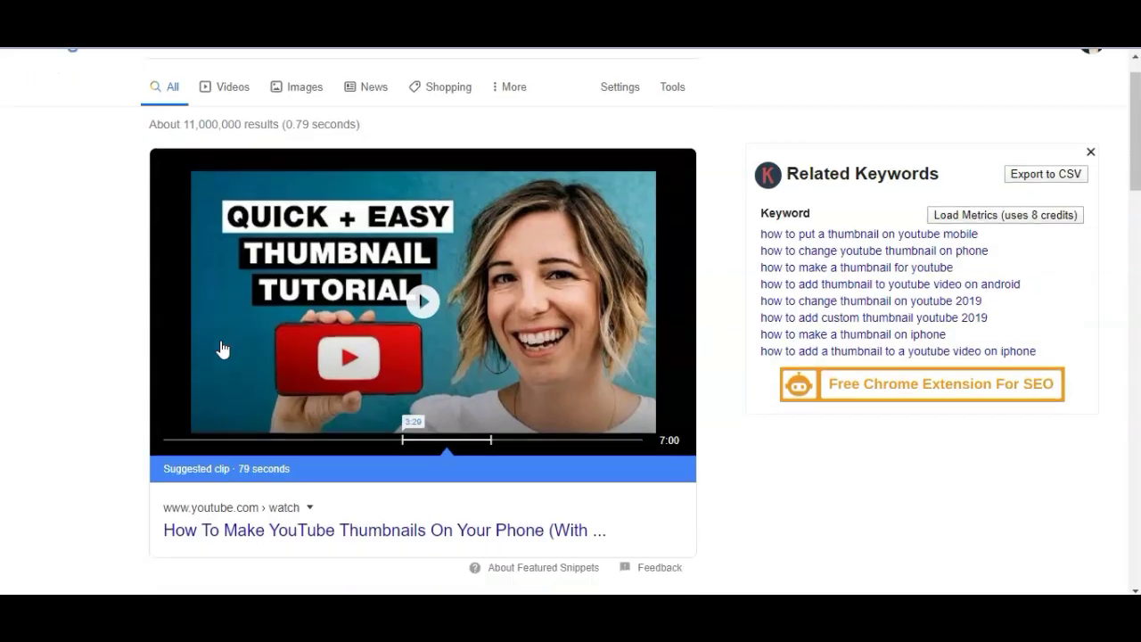
{"action": "scroll", "coordinate": [222, 349], "scroll_direction": "down", "scroll_amount": 2}
{"action": "scroll", "coordinate": [222, 349], "scroll_direction": "down", "scroll_amount": 1}
{"action": "scroll", "coordinate": [223, 348], "scroll_direction": "down", "scroll_amount": 3}
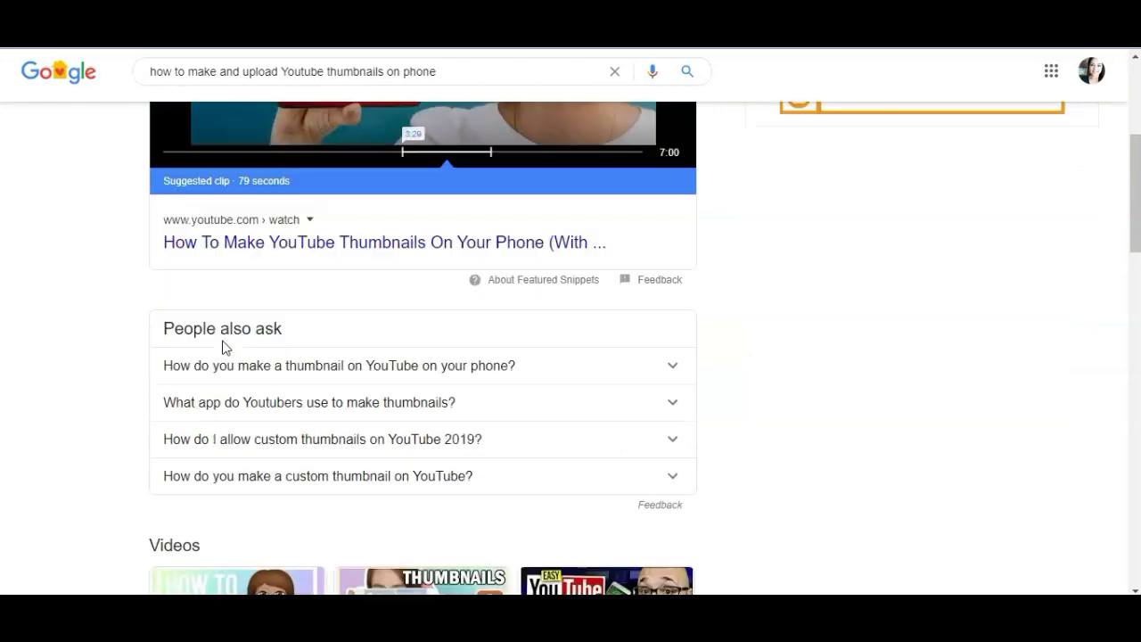
{"action": "scroll", "coordinate": [223, 348], "scroll_direction": "down", "scroll_amount": 2}
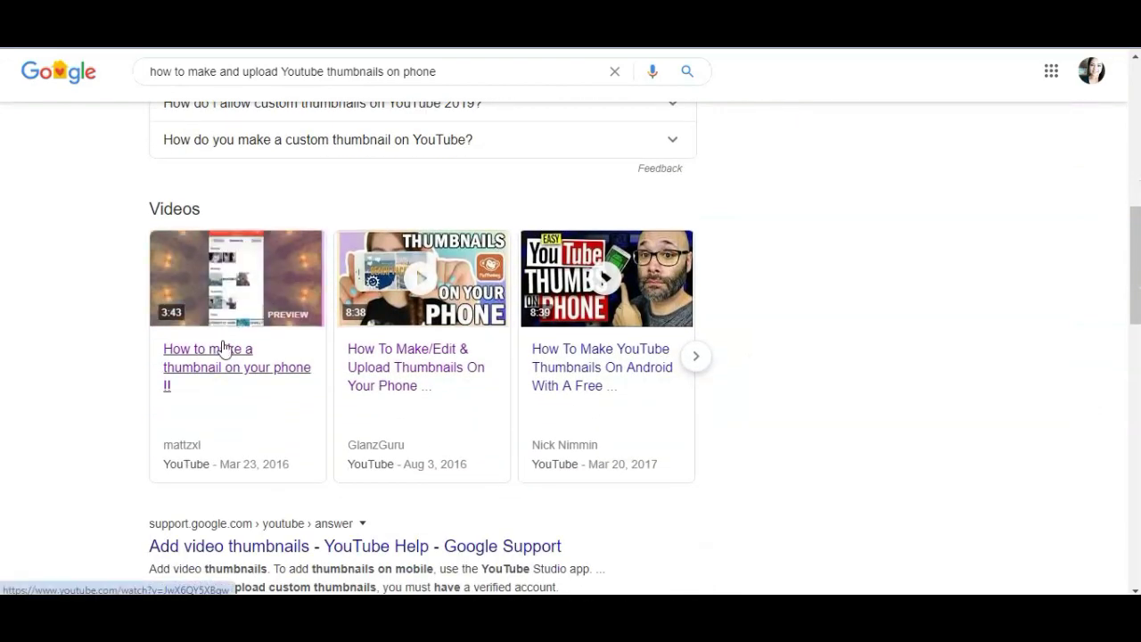
{"action": "scroll", "coordinate": [222, 348], "scroll_direction": "down", "scroll_amount": 2}
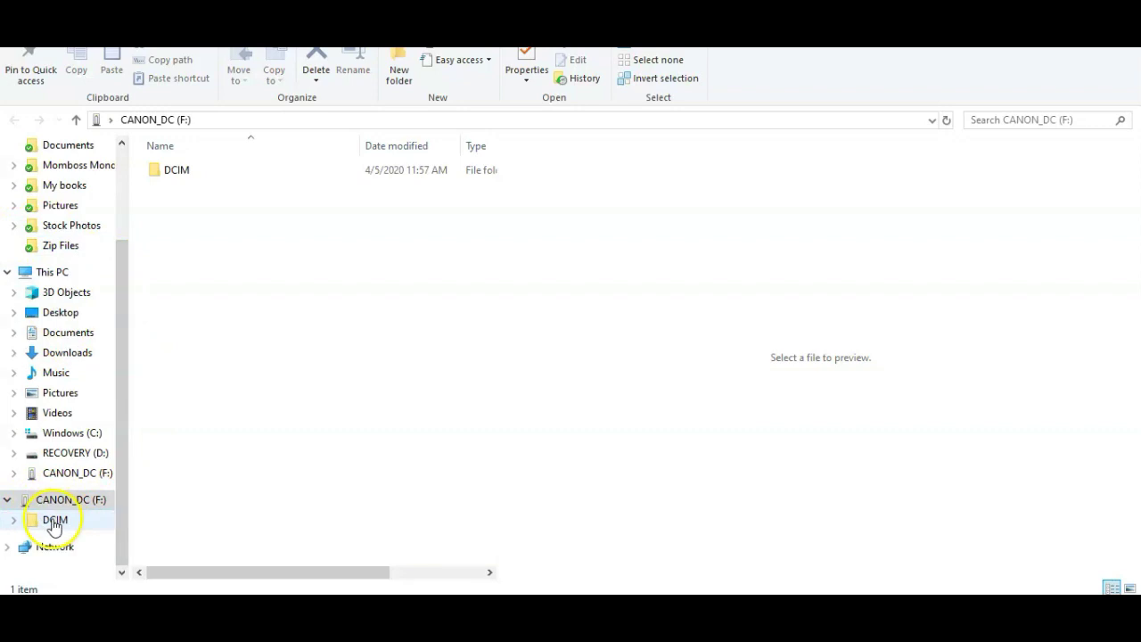
Step: In File Explorer, open the 147___04 folder inside DCIM on the CANON_DC drive and preview its first photo
{"action": "left_click", "coordinate": [53, 522]}
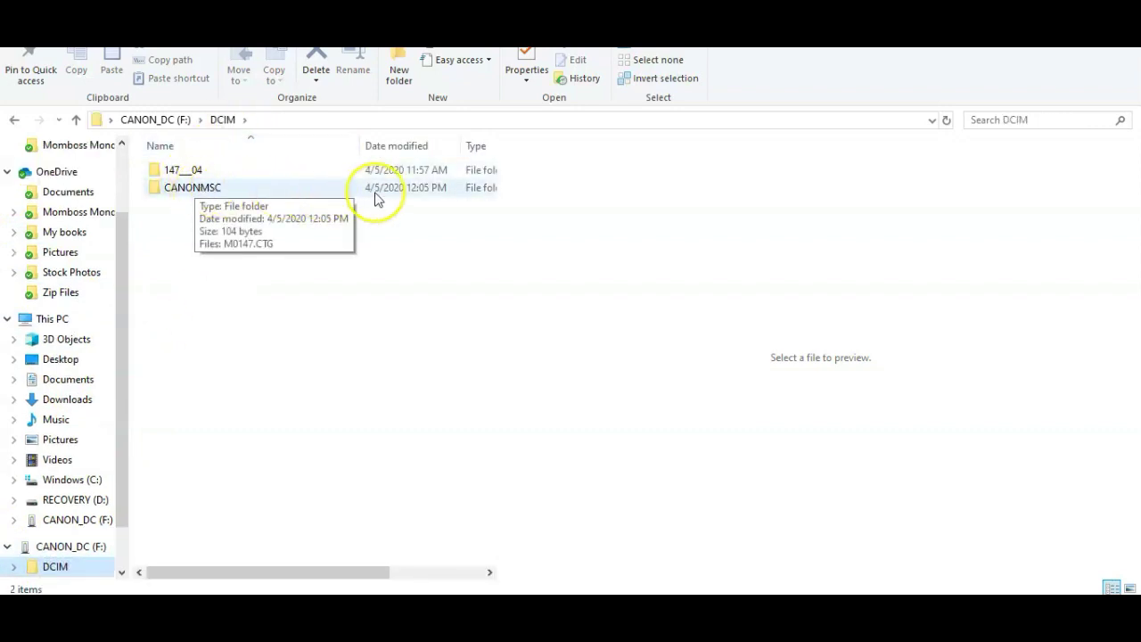
{"action": "double_click", "coordinate": [195, 171]}
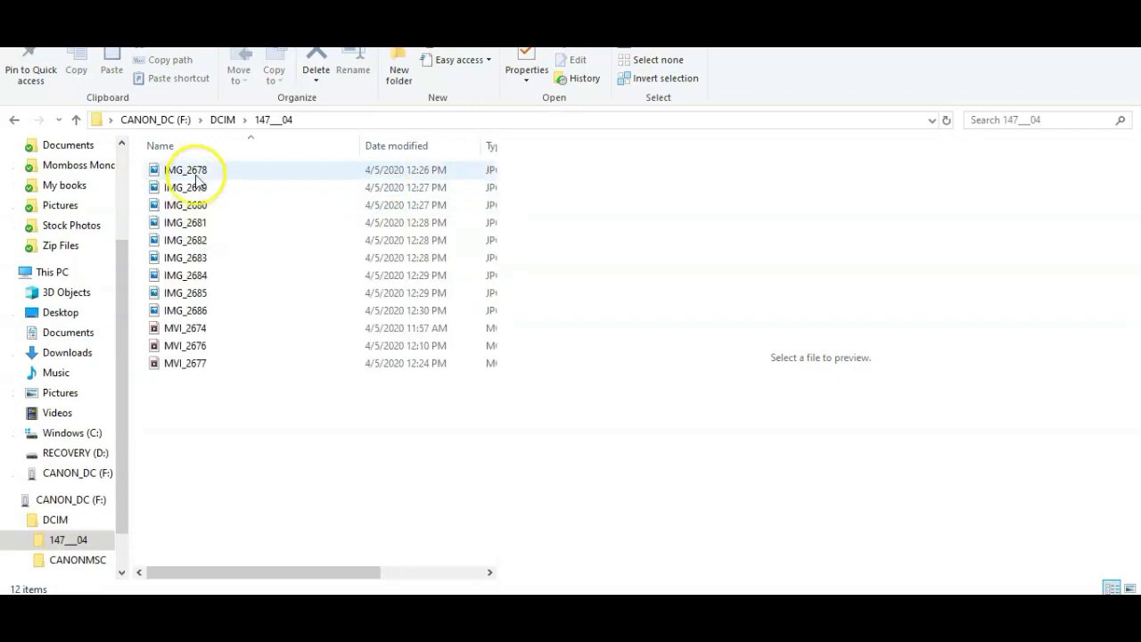
{"action": "left_click", "coordinate": [197, 174]}
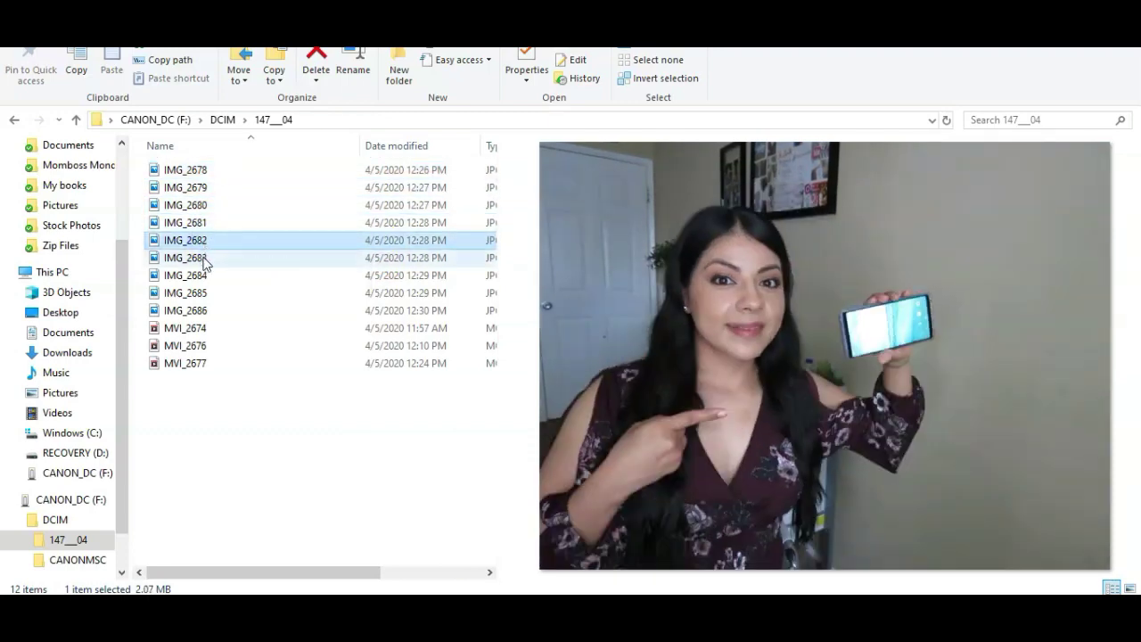
Step: Preview photos IMG_2683 and IMG_2684, and copy IMG_2684 into the Downloads folder
{"action": "left_click", "coordinate": [195, 258]}
{"action": "key", "text": "F2"}
{"action": "left_click", "coordinate": [198, 278]}
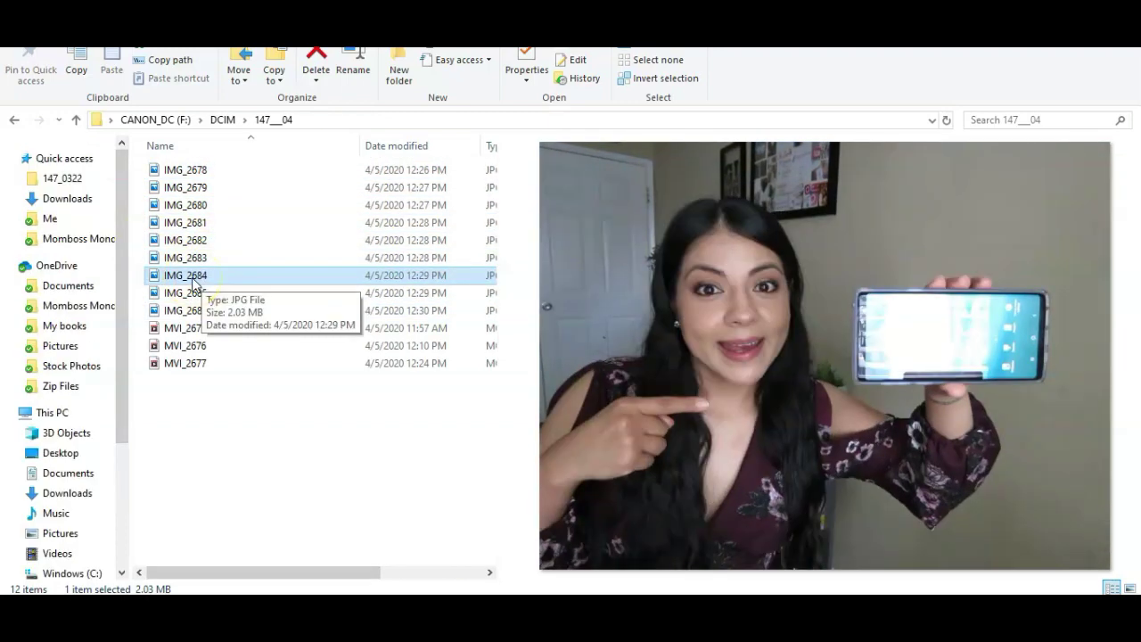
{"action": "left_click_drag", "start_coordinate": [195, 278], "coordinate": [76, 203]}
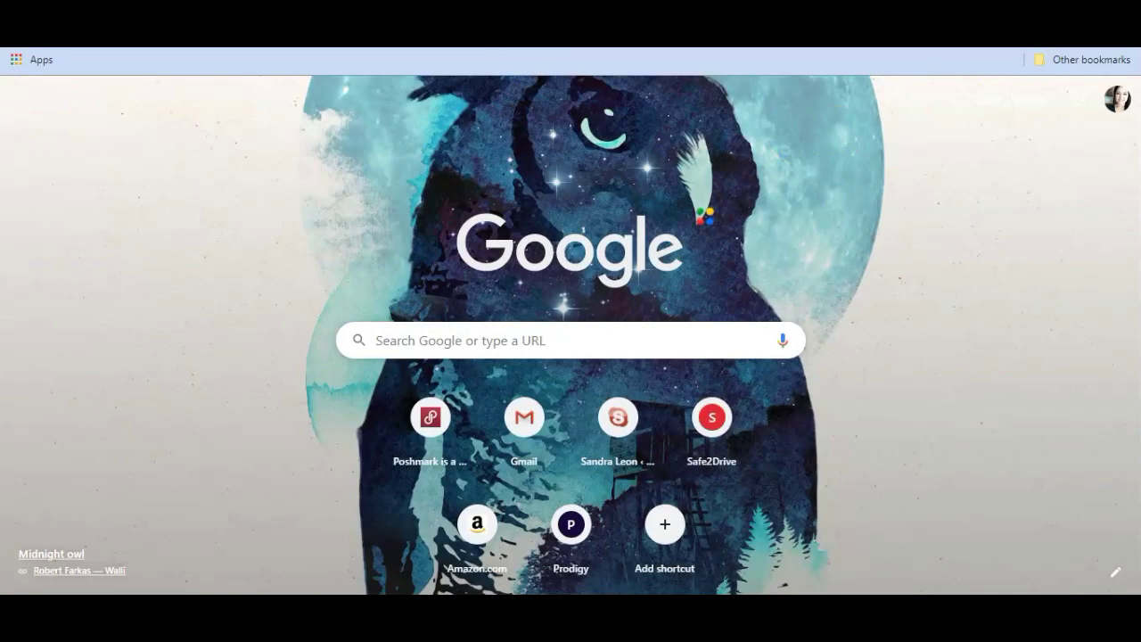
Step: Switch to the browser, search Google for "background eraser" and open the remove.bg website from the results
{"action": "left_click", "coordinate": [514, 345]}
{"action": "type", "text": "bac"}
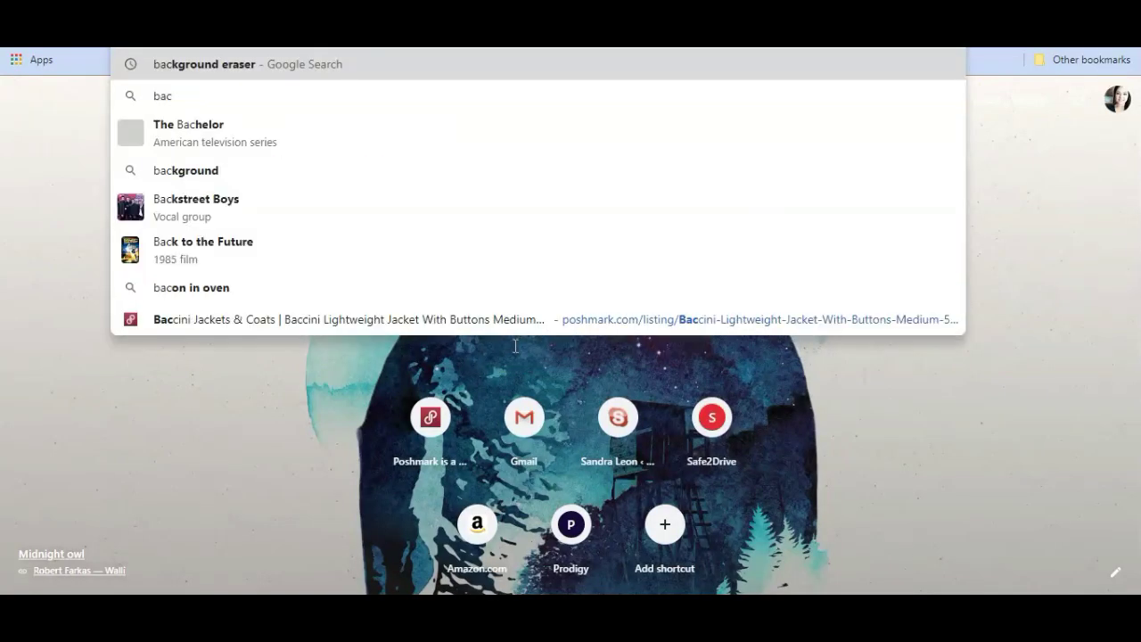
{"action": "key", "text": "Return"}
{"action": "scroll", "coordinate": [198, 328], "scroll_direction": "down", "scroll_amount": 4}
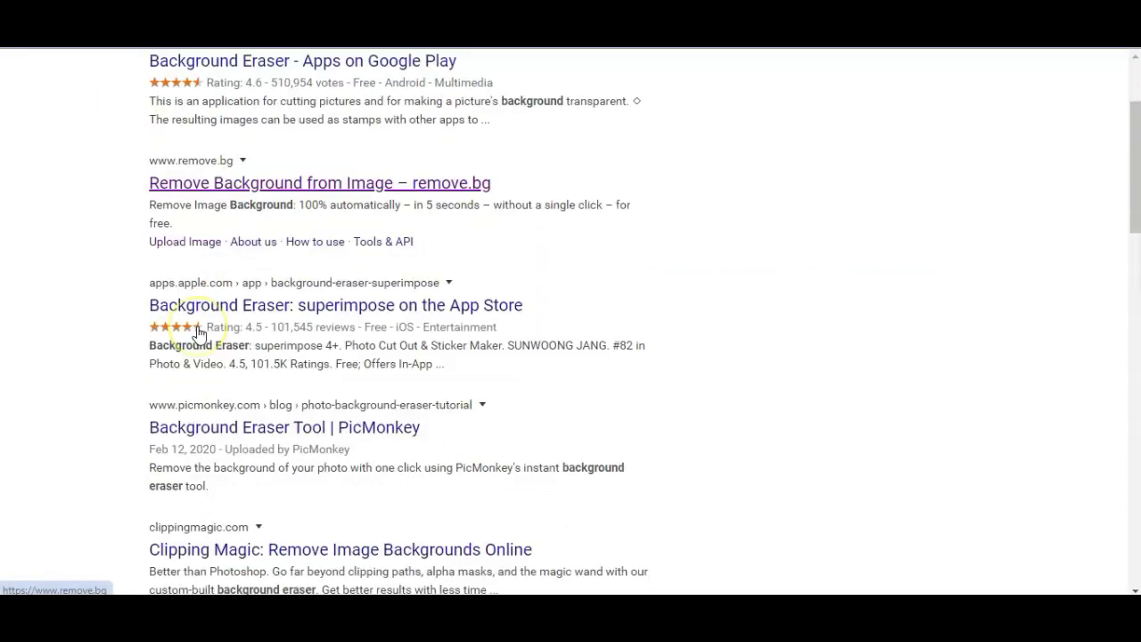
{"action": "scroll", "coordinate": [198, 332], "scroll_direction": "up", "scroll_amount": 3}
{"action": "scroll", "coordinate": [198, 334], "scroll_direction": "up", "scroll_amount": 1}
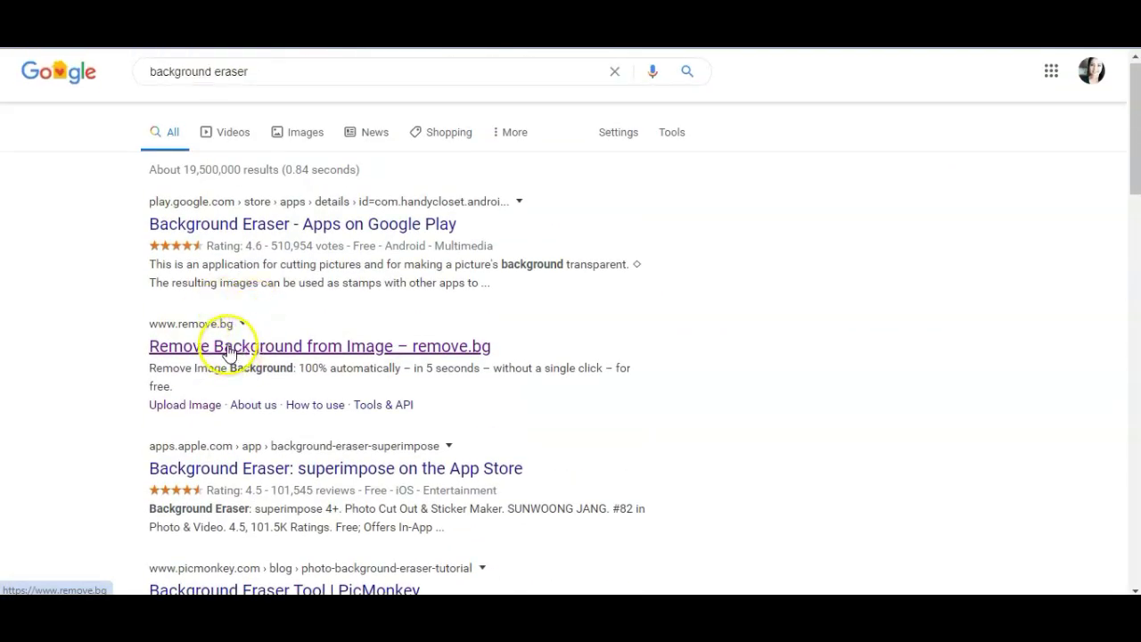
{"action": "left_click", "coordinate": [194, 339]}
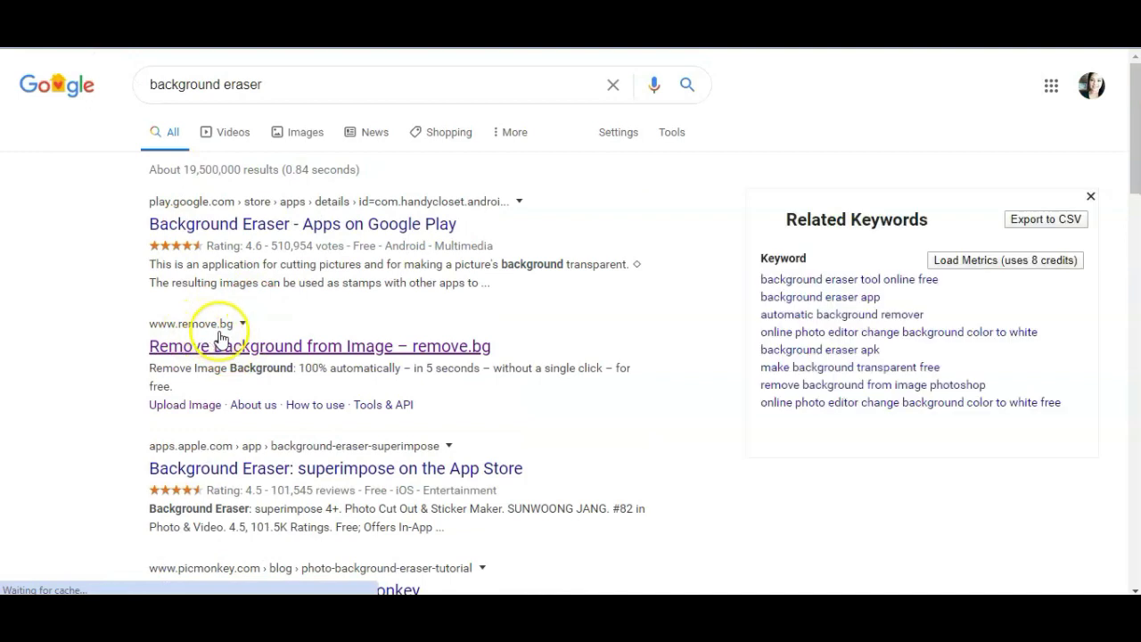
Step: Upload IMG_2684 from the Downloads folder to remove.bg and open the resulting cut-out for editing
{"action": "left_click", "coordinate": [598, 502]}
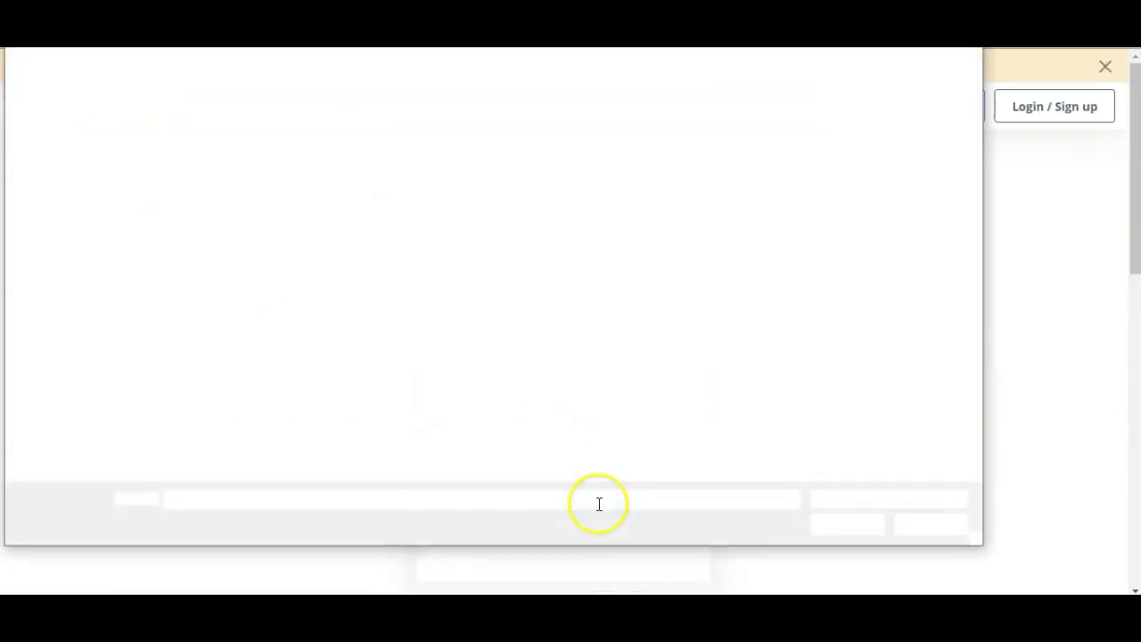
{"action": "left_click", "coordinate": [69, 134]}
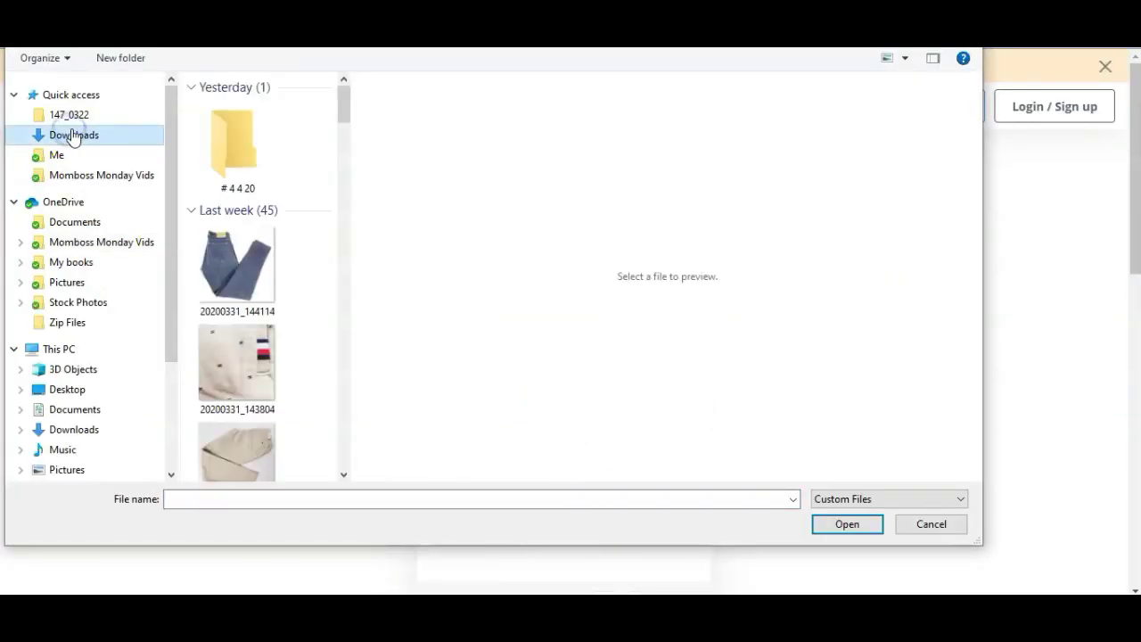
{"action": "left_click", "coordinate": [246, 172]}
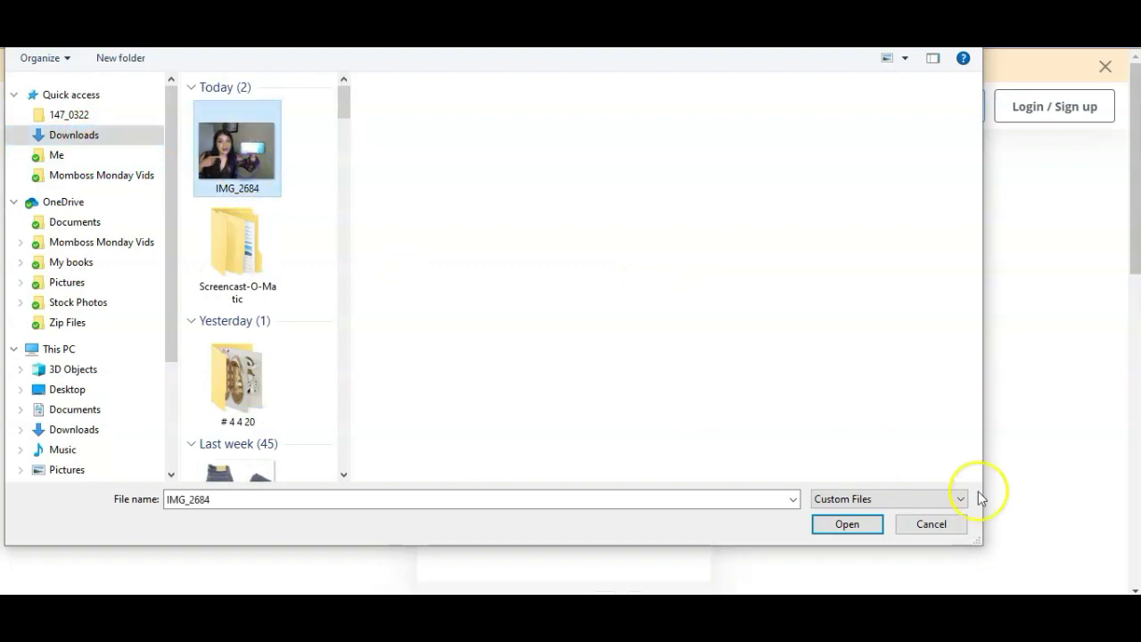
{"action": "left_click", "coordinate": [843, 526]}
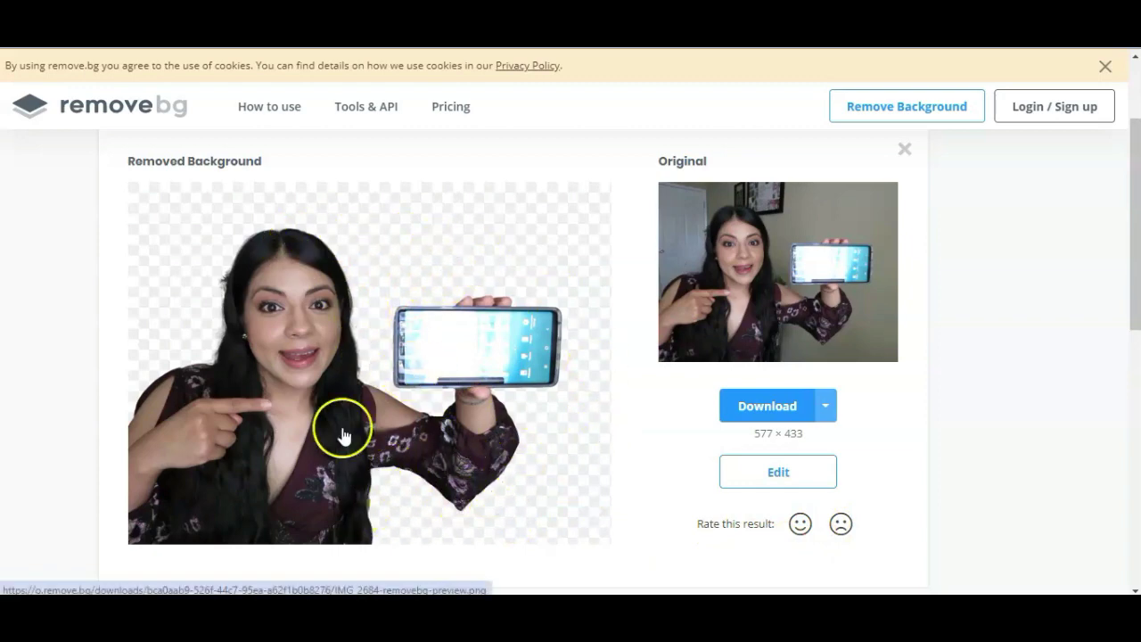
{"action": "left_click", "coordinate": [771, 475]}
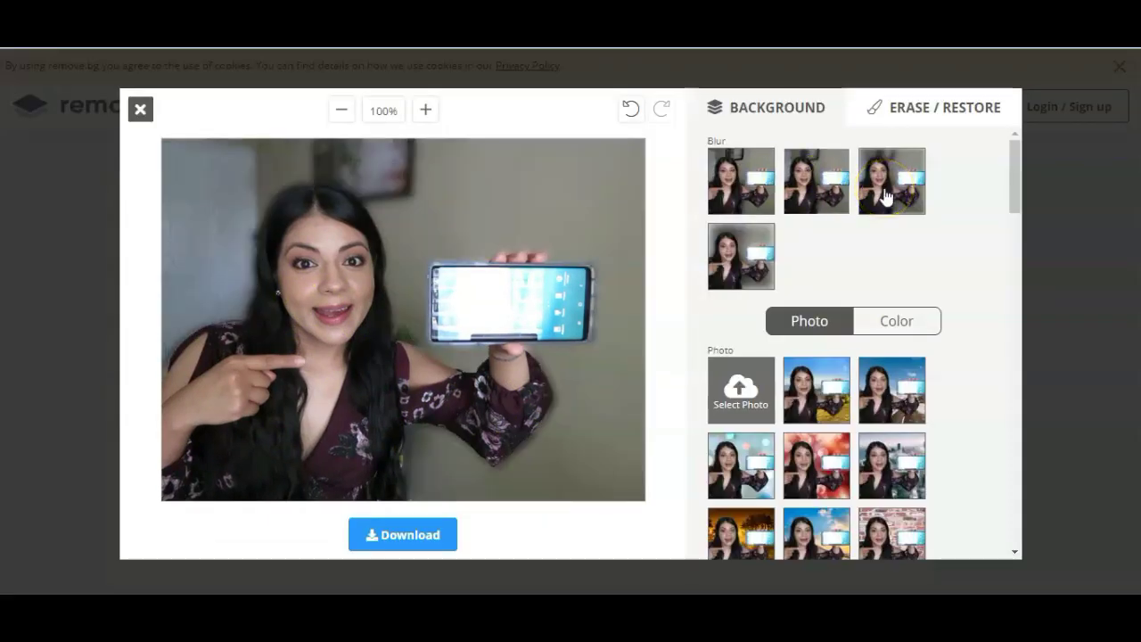
Step: Try the brick wall photo and the solid purple and crimson colors as backgrounds behind the cut-out
{"action": "scroll", "coordinate": [821, 367], "scroll_direction": "down", "scroll_amount": 2}
{"action": "scroll", "coordinate": [820, 368], "scroll_direction": "down", "scroll_amount": 1}
{"action": "left_click", "coordinate": [887, 293]}
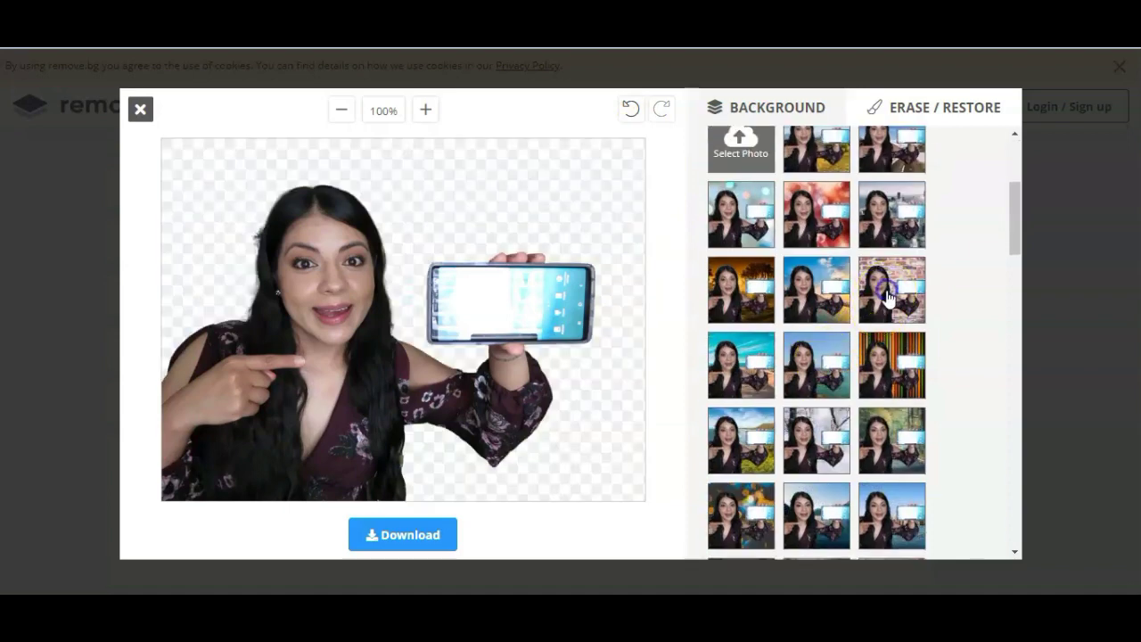
{"action": "scroll", "coordinate": [887, 294], "scroll_direction": "down", "scroll_amount": 5}
{"action": "left_click", "coordinate": [896, 321]}
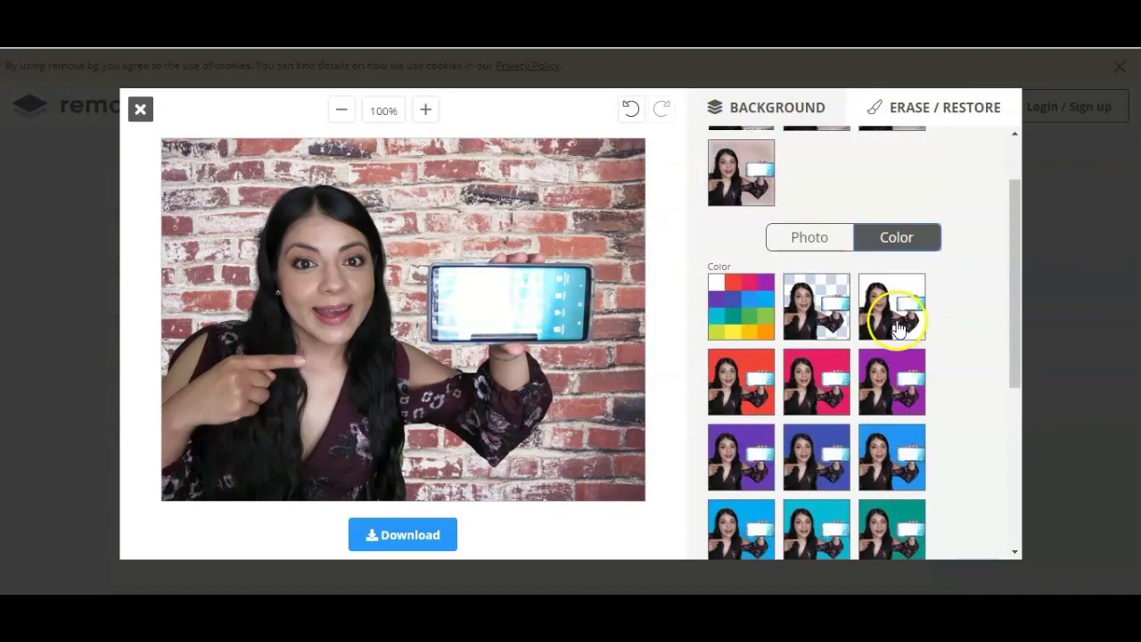
{"action": "left_click", "coordinate": [876, 385]}
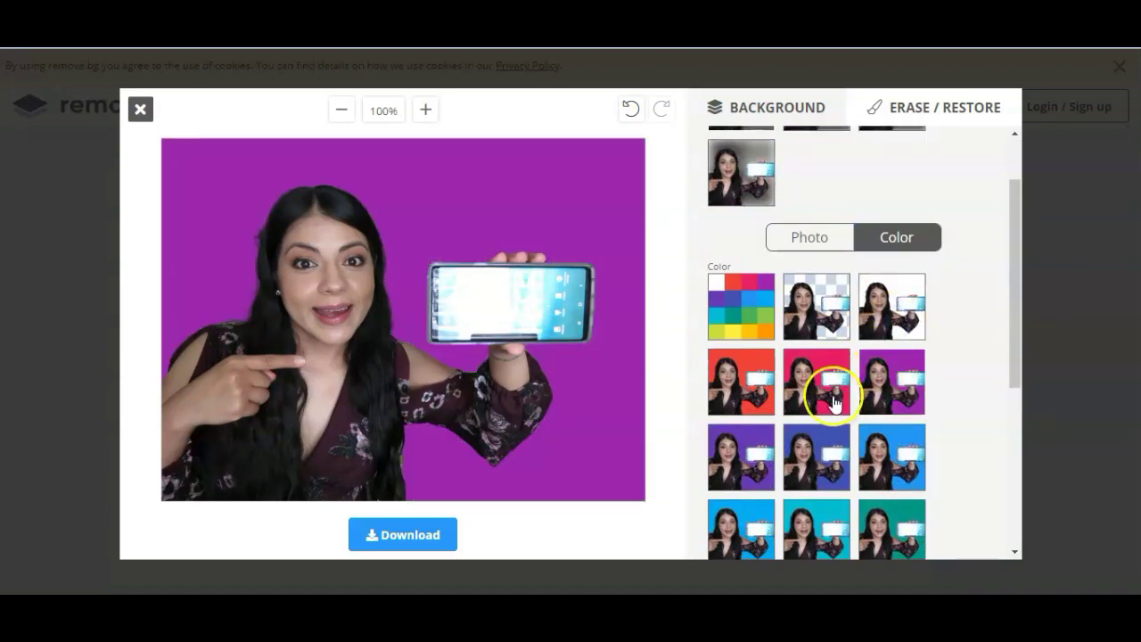
{"action": "left_click", "coordinate": [834, 403]}
{"action": "scroll", "coordinate": [797, 407], "scroll_direction": "down", "scroll_amount": 2}
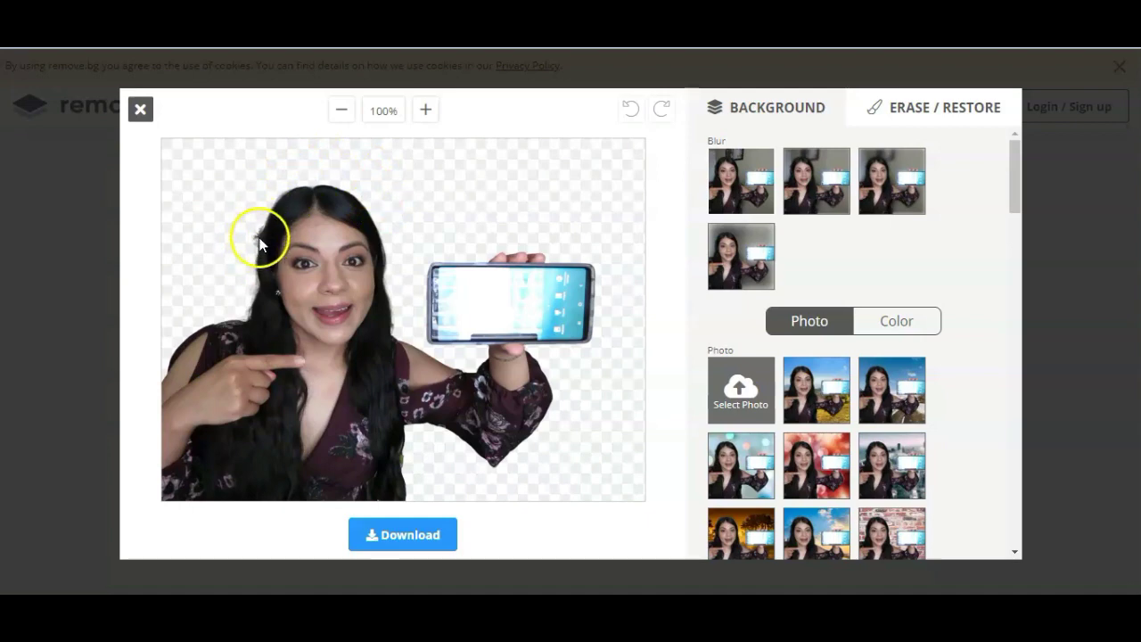
Step: Touch up the cut-out's edges with a small Erase brush at 120% zoom and download the image
{"action": "left_click", "coordinate": [923, 112]}
{"action": "mouse_move", "coordinate": [782, 206]}
{"action": "left_mouse_down"}
{"action": "mouse_move", "coordinate": [793, 206]}
{"action": "mouse_move", "coordinate": [774, 217]}
{"action": "left_mouse_up"}
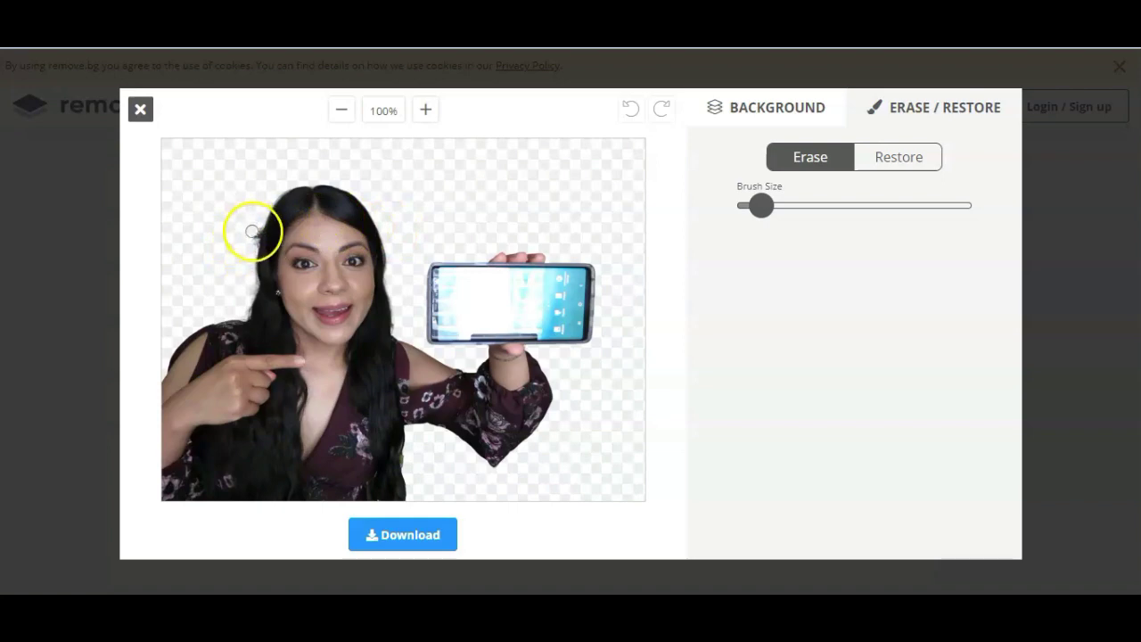
{"action": "left_click", "coordinate": [427, 110]}
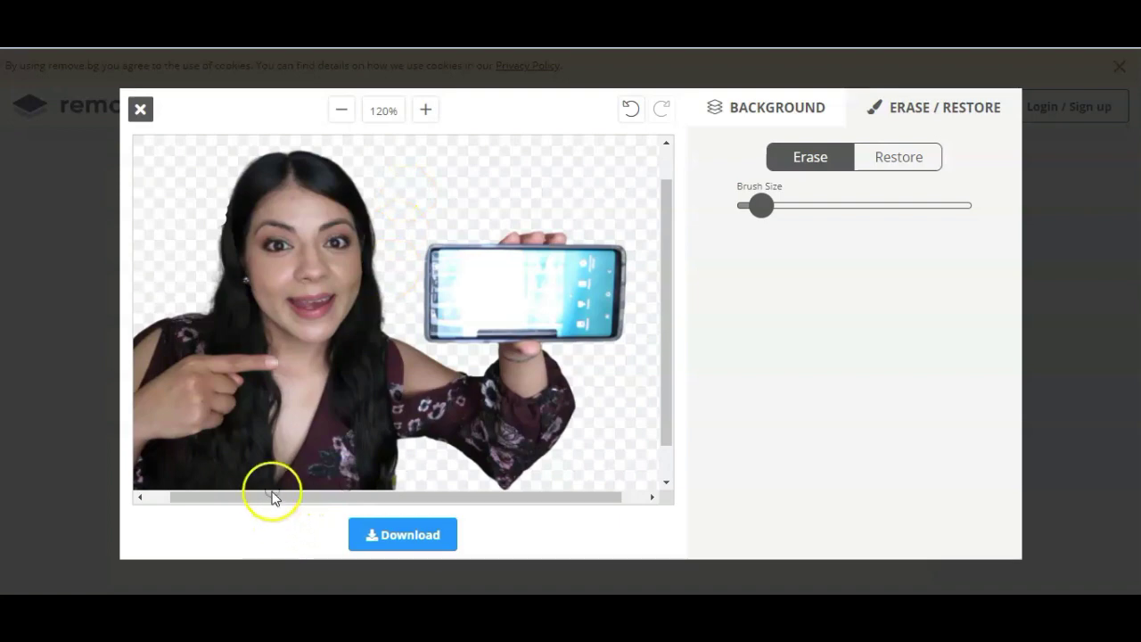
{"action": "left_click_drag", "start_coordinate": [267, 502], "coordinate": [242, 496]}
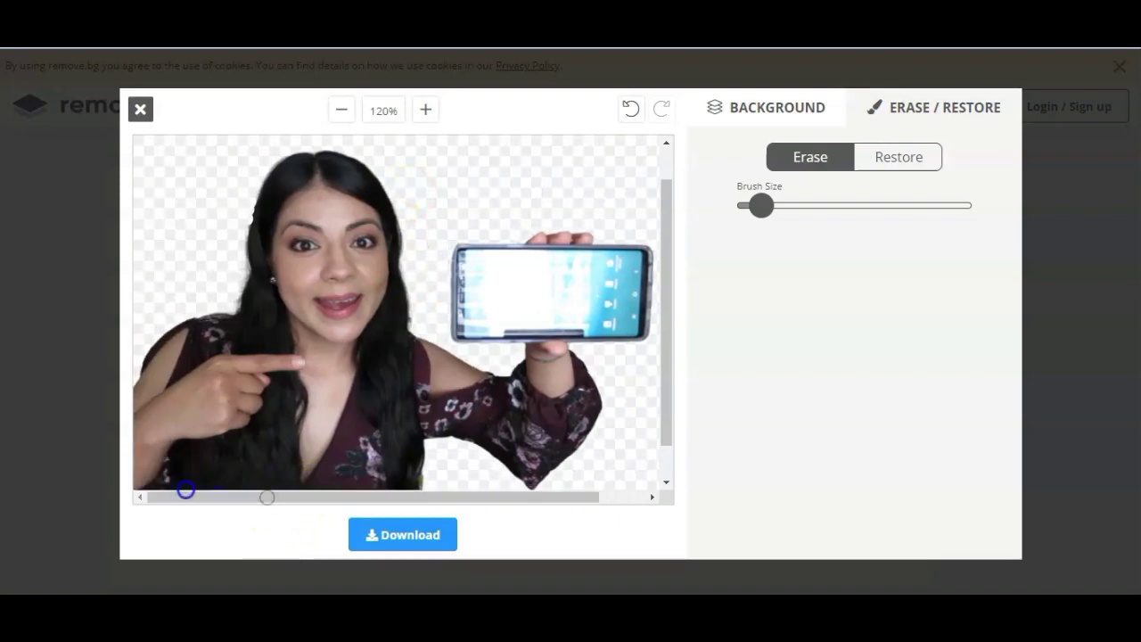
{"action": "left_click", "coordinate": [893, 167]}
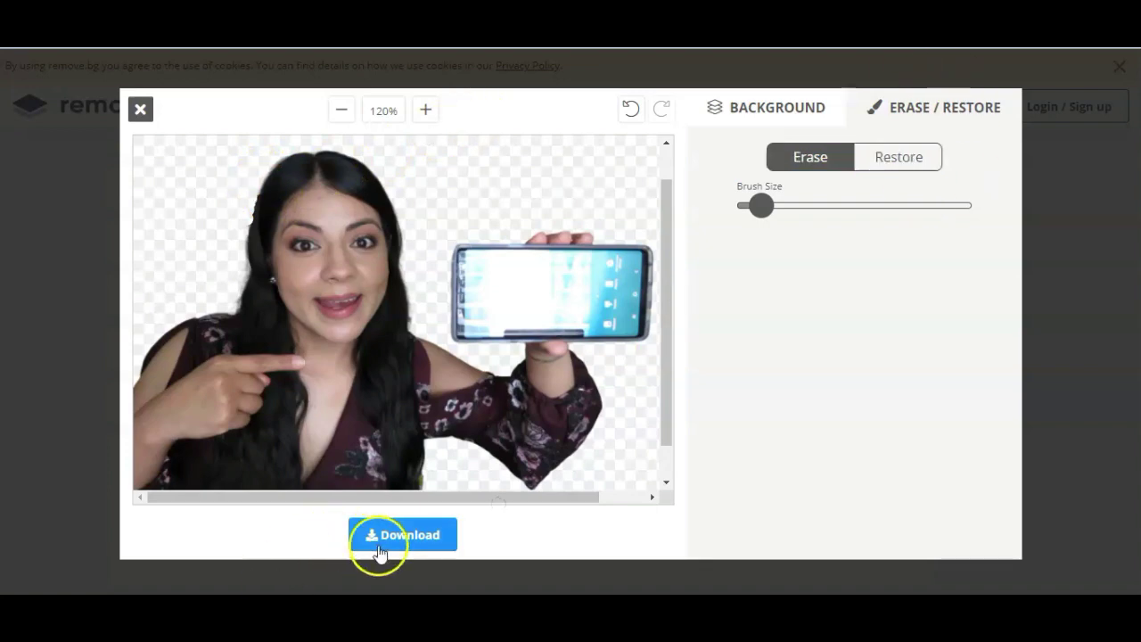
{"action": "left_click", "coordinate": [407, 538]}
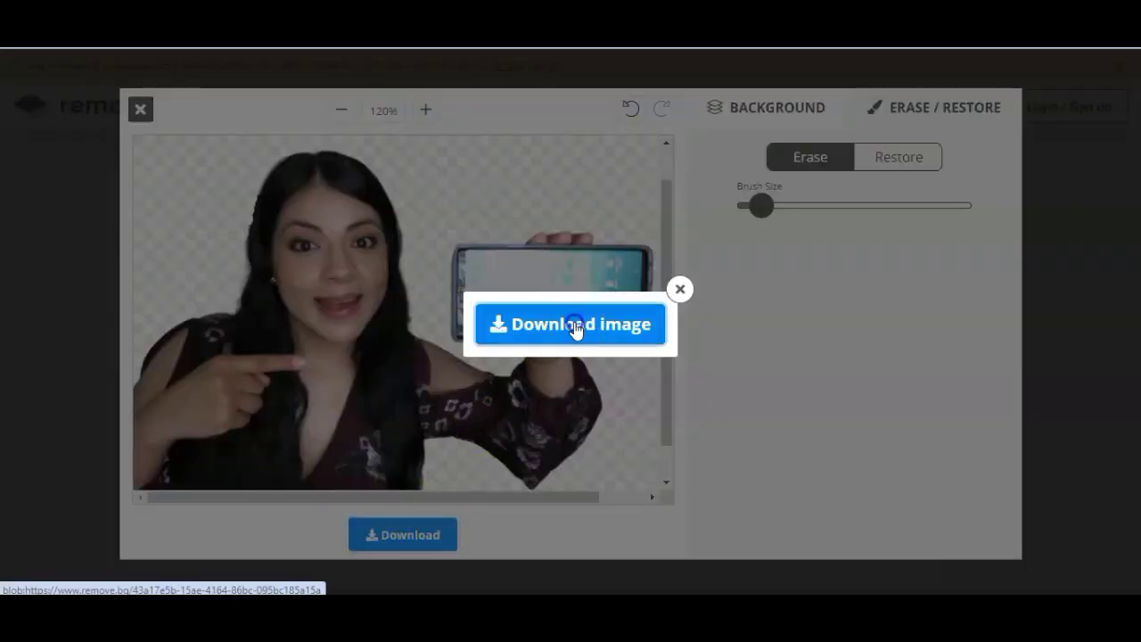
{"action": "left_click", "coordinate": [575, 325]}
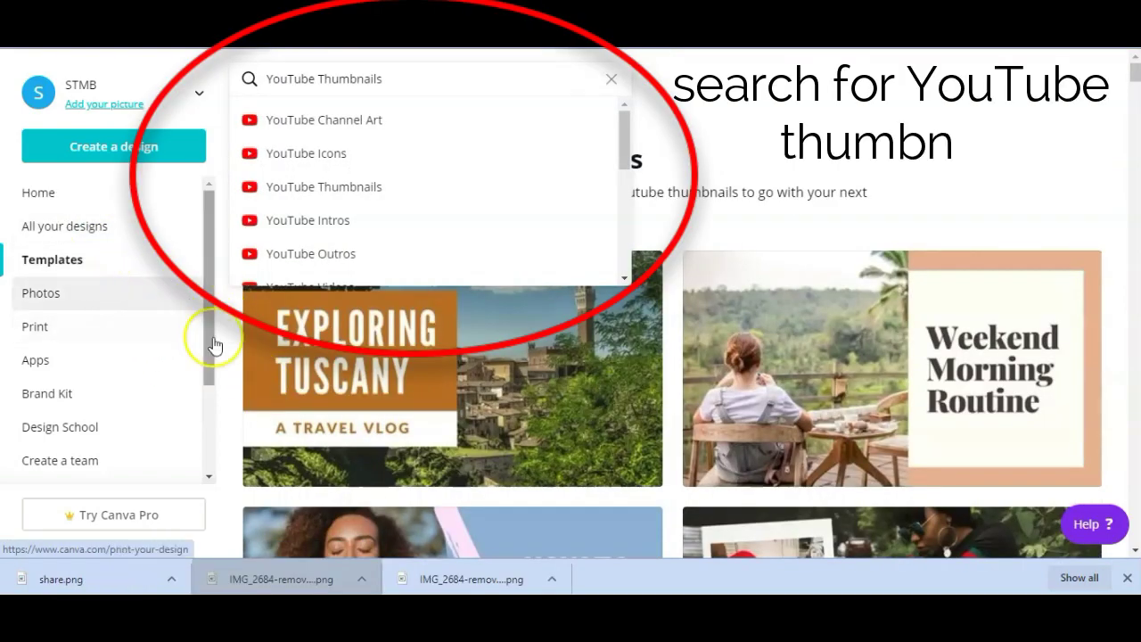
Step: Browse Canva's YouTube thumbnail templates and open the "The Creative Process" template with coffee and objects for editing
{"action": "scroll", "coordinate": [955, 395], "scroll_direction": "down", "scroll_amount": 2}
{"action": "scroll", "coordinate": [955, 395], "scroll_direction": "up", "scroll_amount": 2}
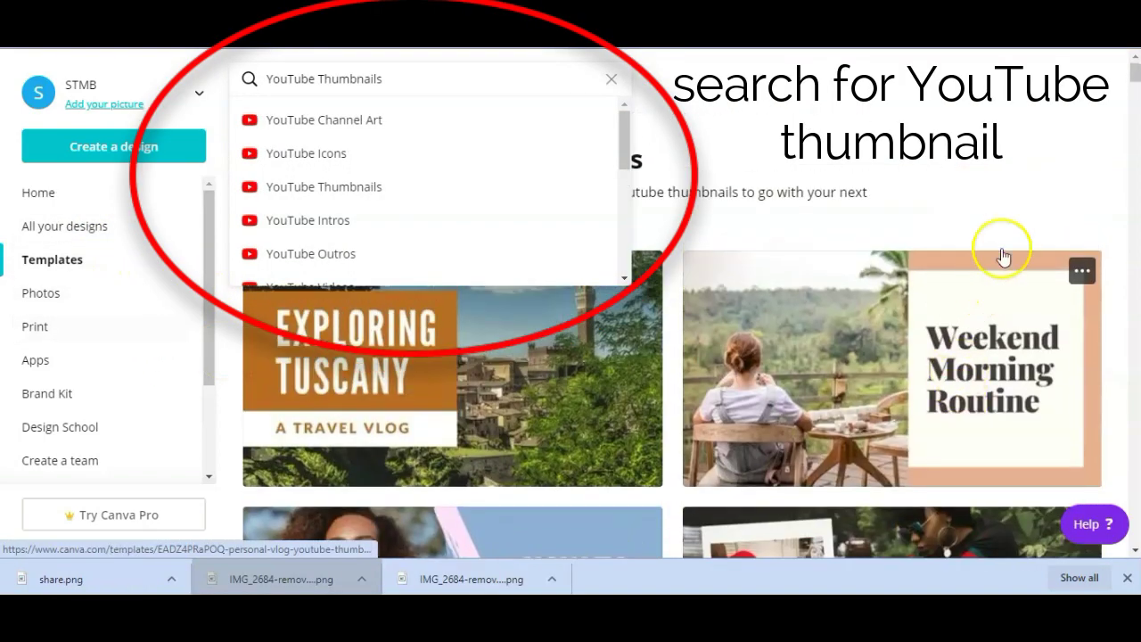
{"action": "left_click", "coordinate": [1008, 173]}
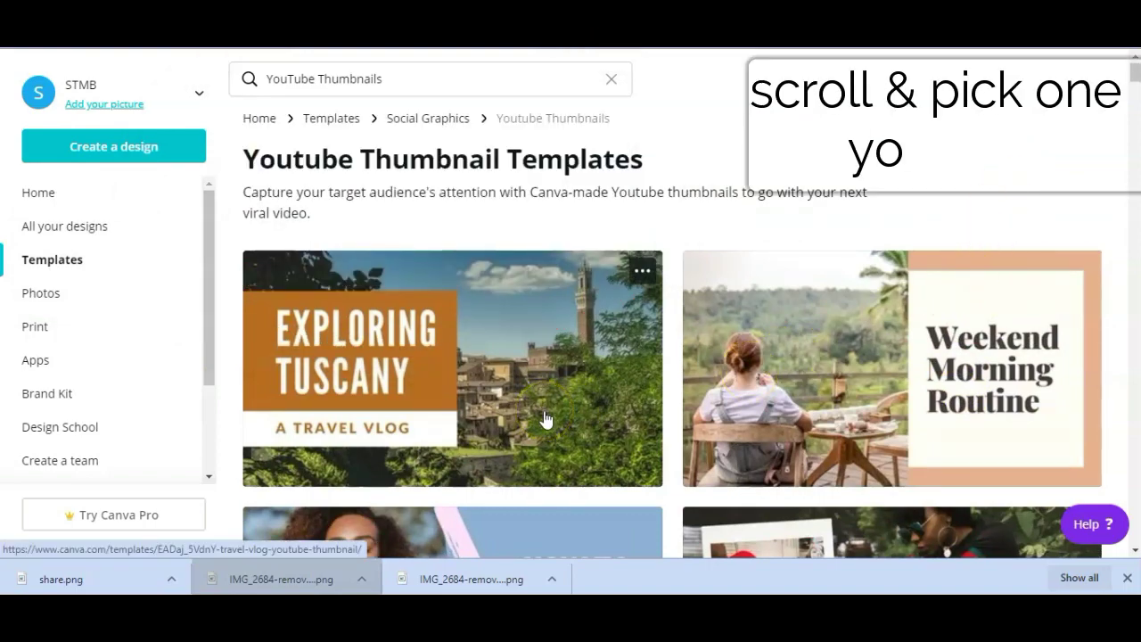
{"action": "scroll", "coordinate": [546, 419], "scroll_direction": "down", "scroll_amount": 4}
{"action": "scroll", "coordinate": [547, 419], "scroll_direction": "down", "scroll_amount": 2}
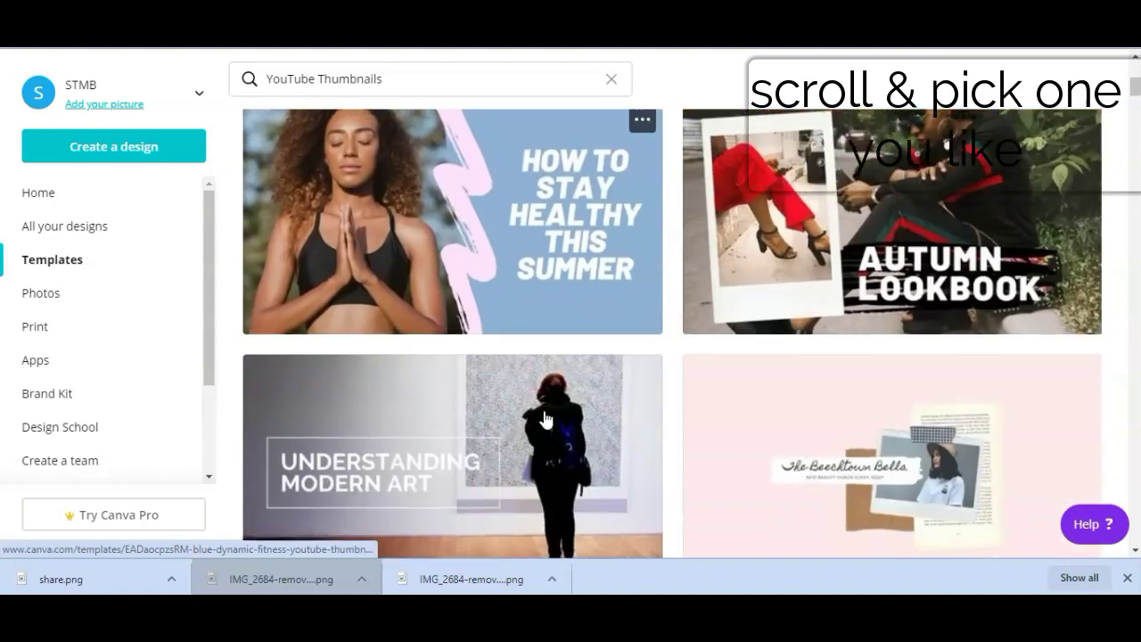
{"action": "scroll", "coordinate": [546, 419], "scroll_direction": "down", "scroll_amount": 2}
{"action": "scroll", "coordinate": [546, 419], "scroll_direction": "down", "scroll_amount": 4}
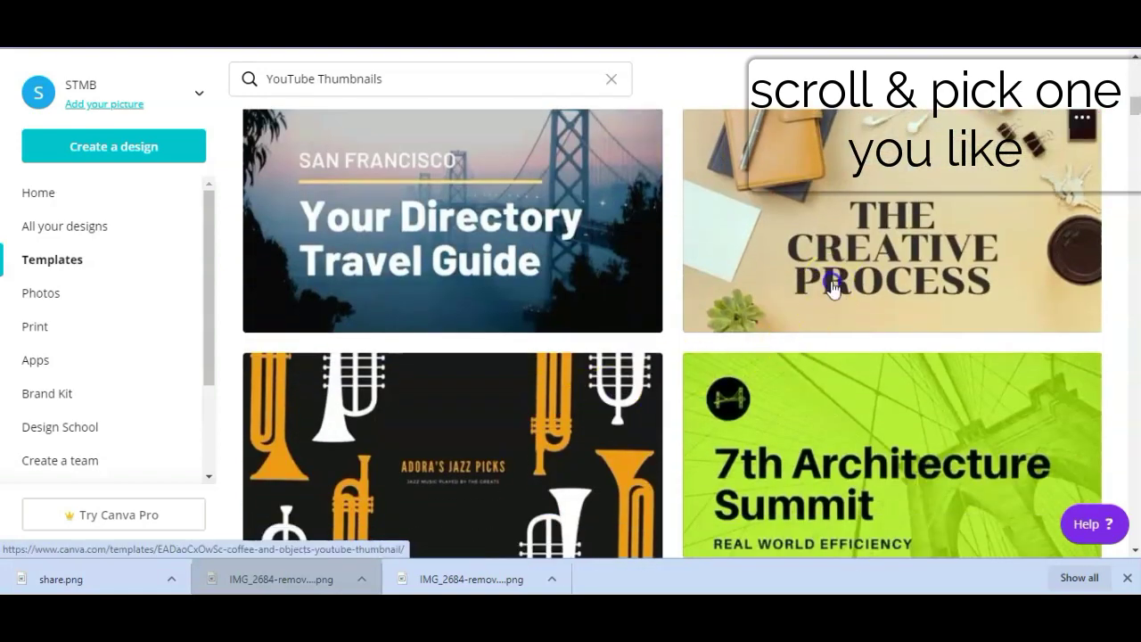
{"action": "left_click", "coordinate": [825, 287]}
{"action": "left_click", "coordinate": [737, 356]}
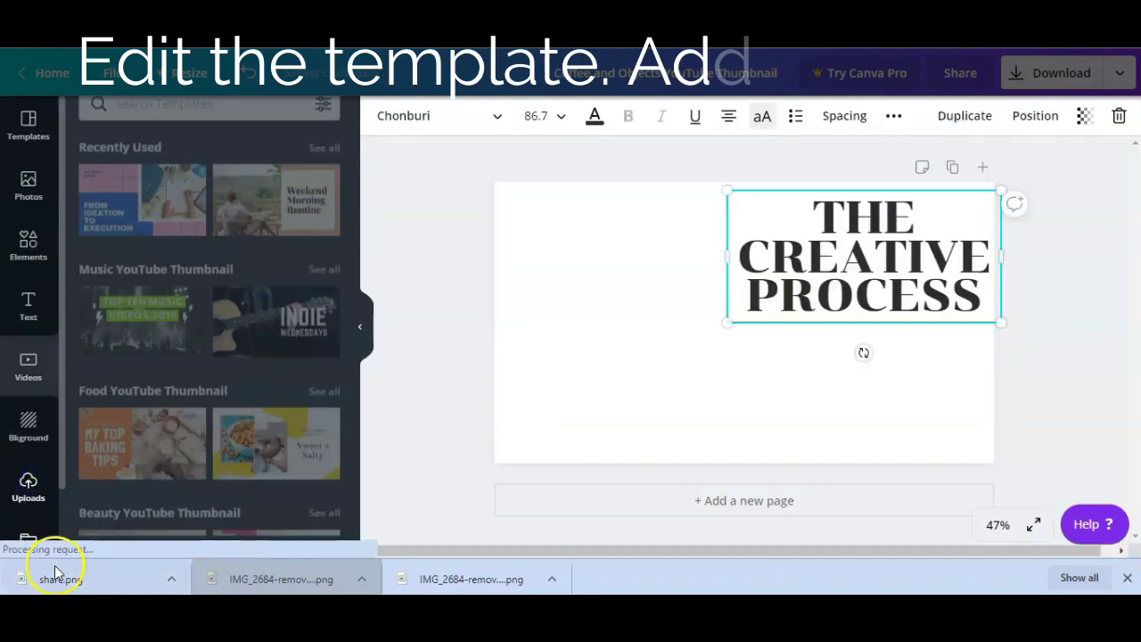
Step: Upload the background-removed photo and place it on the thumbnail page
{"action": "left_click", "coordinate": [29, 486]}
{"action": "left_click_drag", "start_coordinate": [61, 579], "coordinate": [574, 319]}
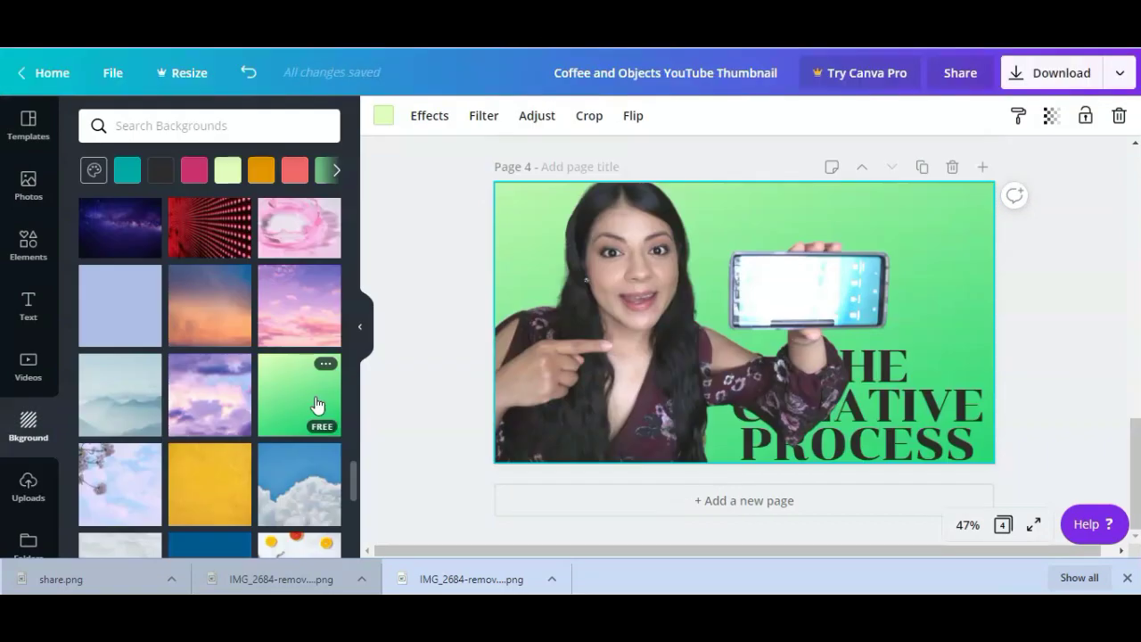
Step: Browse the available backgrounds and try the teal, magenta and amber brand colors on the thumbnail's background
{"action": "scroll", "coordinate": [316, 406], "scroll_direction": "down", "scroll_amount": 2}
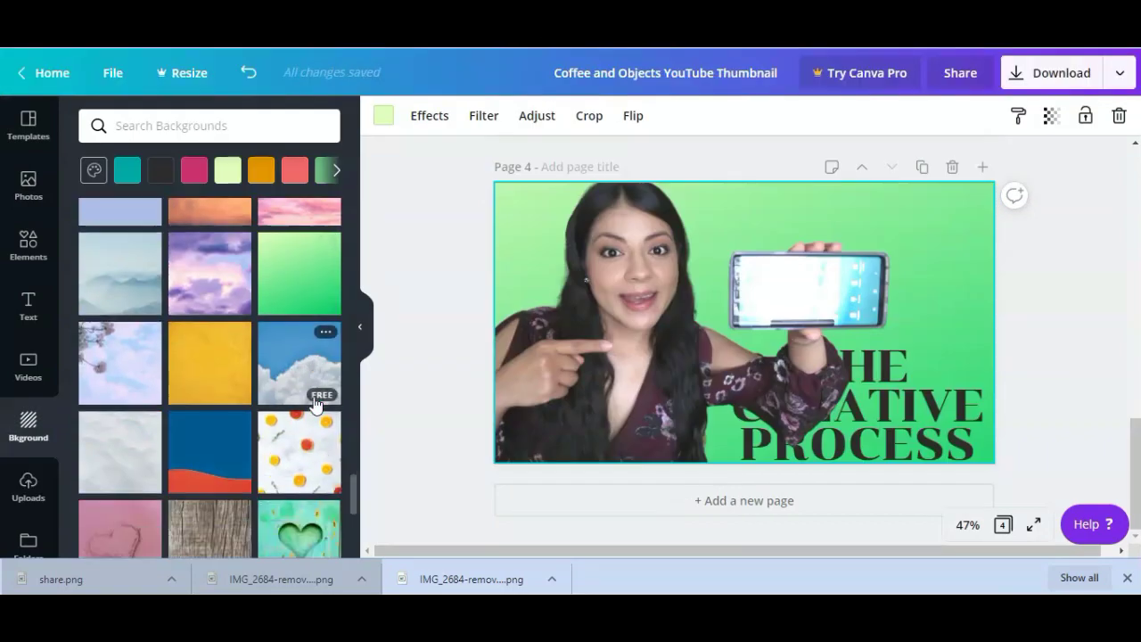
{"action": "scroll", "coordinate": [675, 377], "scroll_direction": "up", "scroll_amount": 6}
{"action": "scroll", "coordinate": [674, 377], "scroll_direction": "down", "scroll_amount": 5}
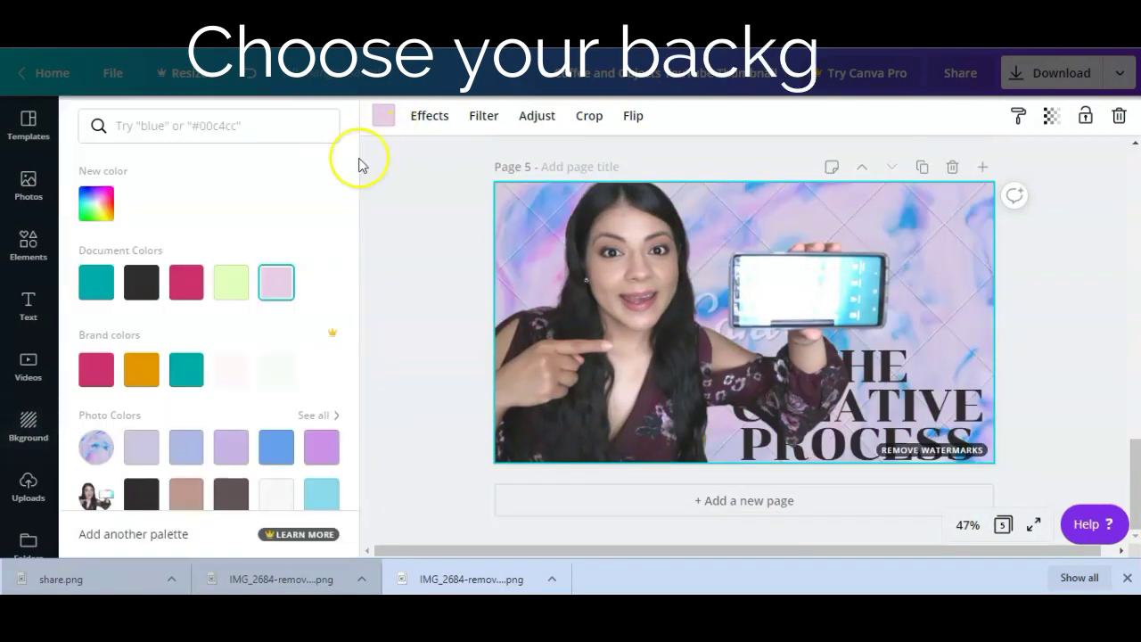
{"action": "left_click", "coordinate": [186, 370]}
{"action": "left_click", "coordinate": [95, 369]}
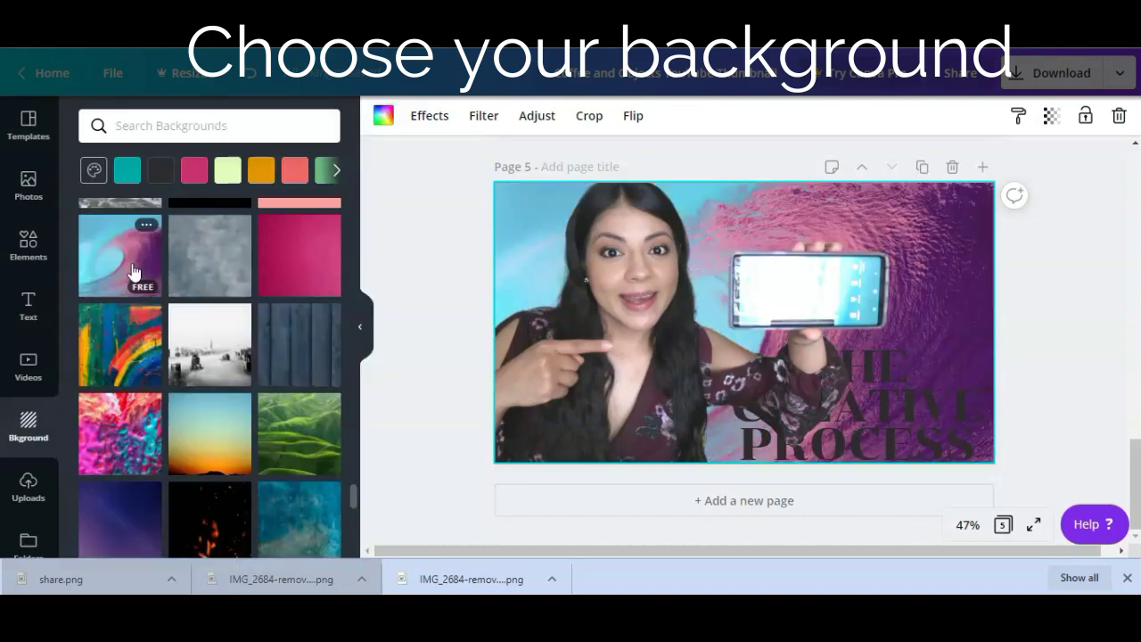
{"action": "left_click", "coordinate": [383, 115]}
{"action": "left_click", "coordinate": [190, 377]}
{"action": "left_click", "coordinate": [141, 370]}
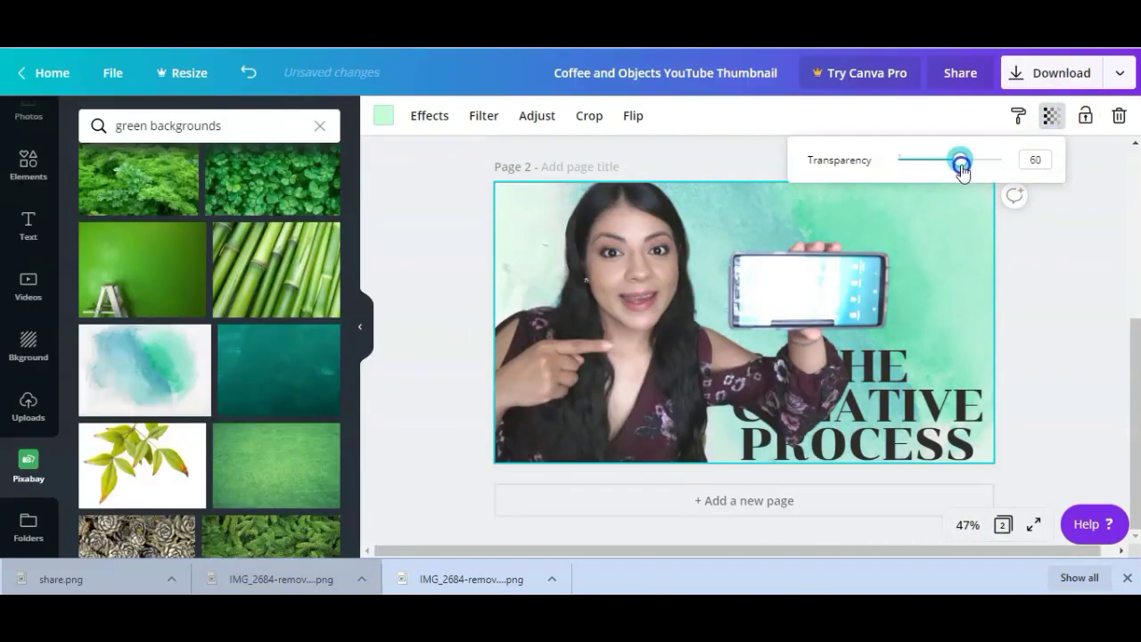
Step: Replace the heading "The Creative Process" with "MAKE & UPLOAD" and move it to the thumbnail's upper right
{"action": "left_click", "coordinate": [974, 417]}
{"action": "double_click", "coordinate": [977, 452]}
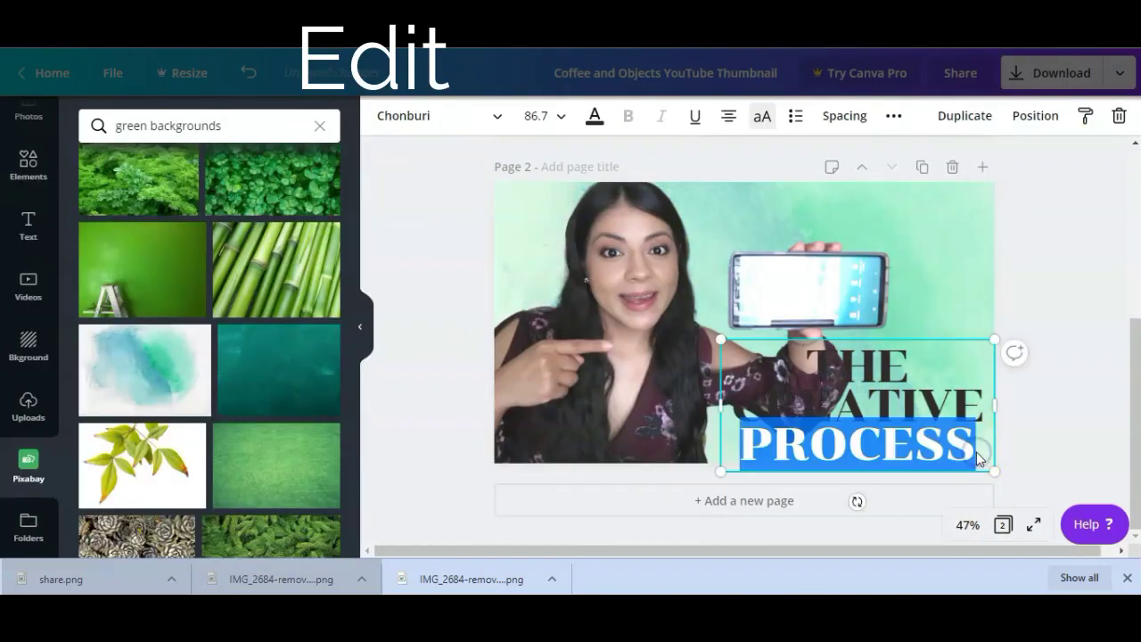
{"action": "key", "text": "ctrl+a"}
{"action": "type", "text": "MAKE"}
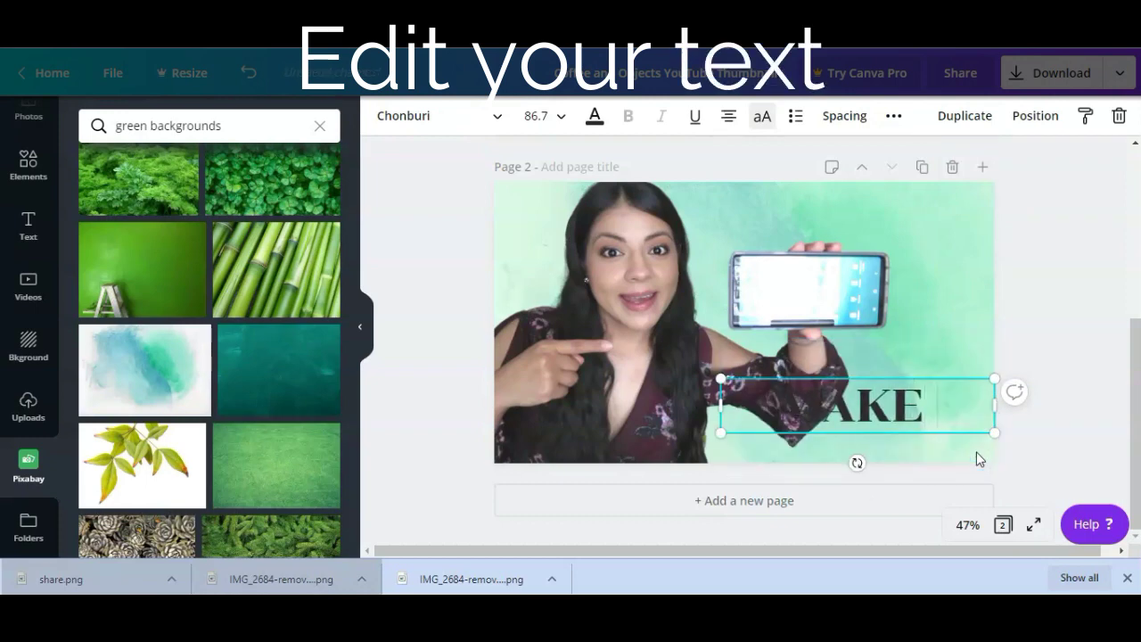
{"action": "type", "text": " & UPLOAD"}
{"action": "left_click", "coordinate": [879, 476]}
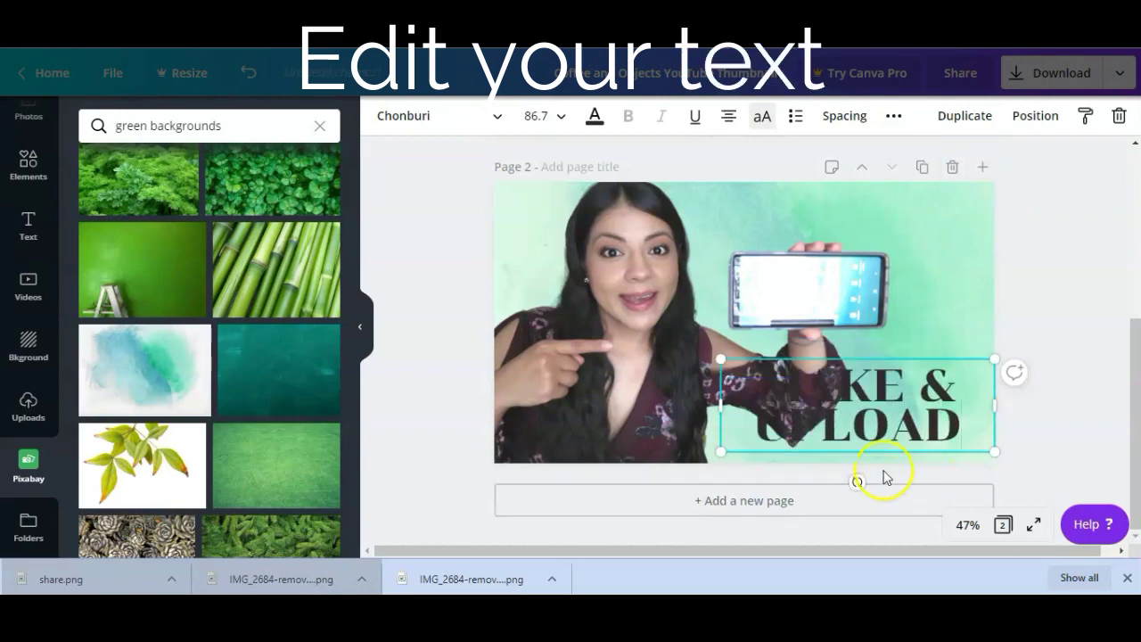
{"action": "left_click_drag", "start_coordinate": [863, 446], "coordinate": [836, 265]}
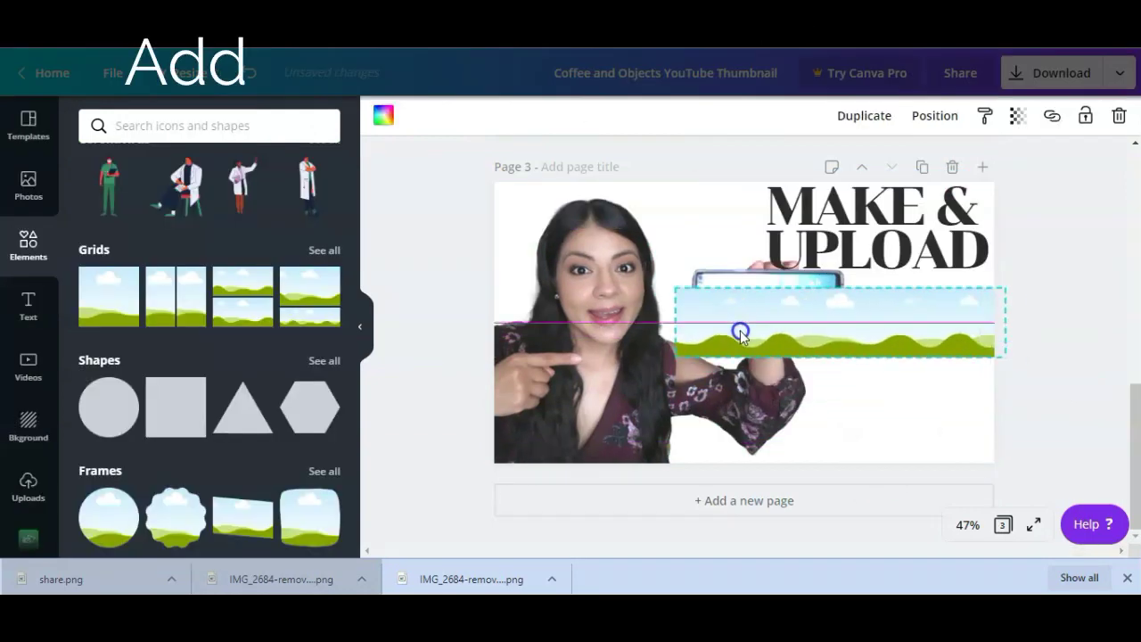
Step: Fit the grid element over the phone screen at a width of about 361 and fill it with the red play-button image
{"action": "left_click_drag", "start_coordinate": [739, 331], "coordinate": [767, 319]}
{"action": "left_click_drag", "start_coordinate": [955, 312], "coordinate": [839, 316]}
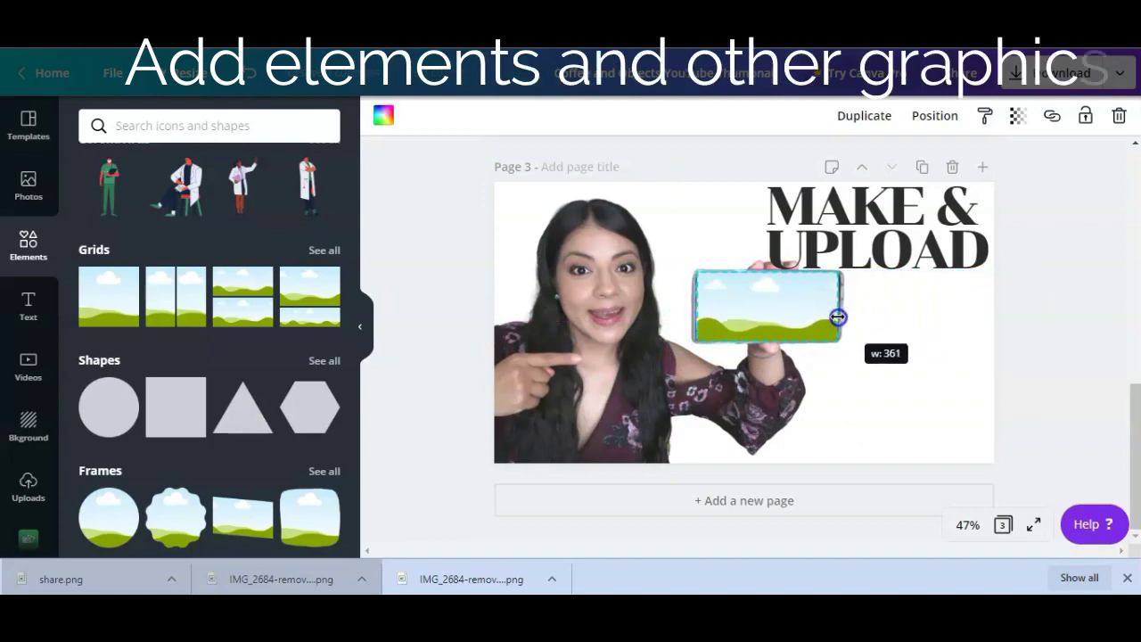
{"action": "left_click", "coordinate": [28, 481]}
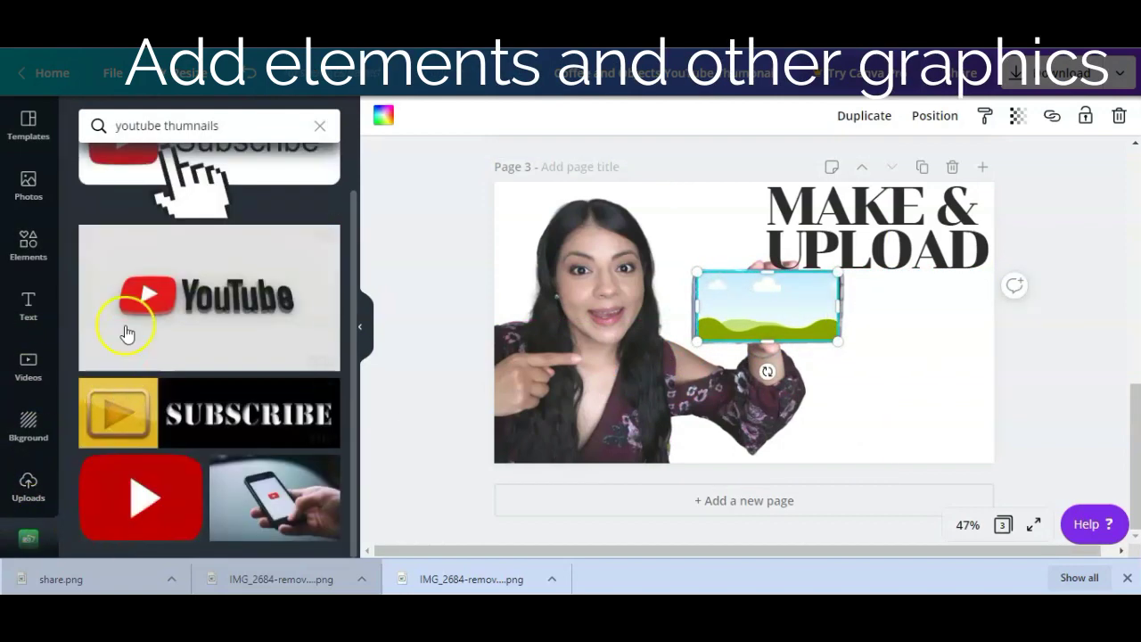
{"action": "left_click_drag", "start_coordinate": [126, 332], "coordinate": [754, 304]}
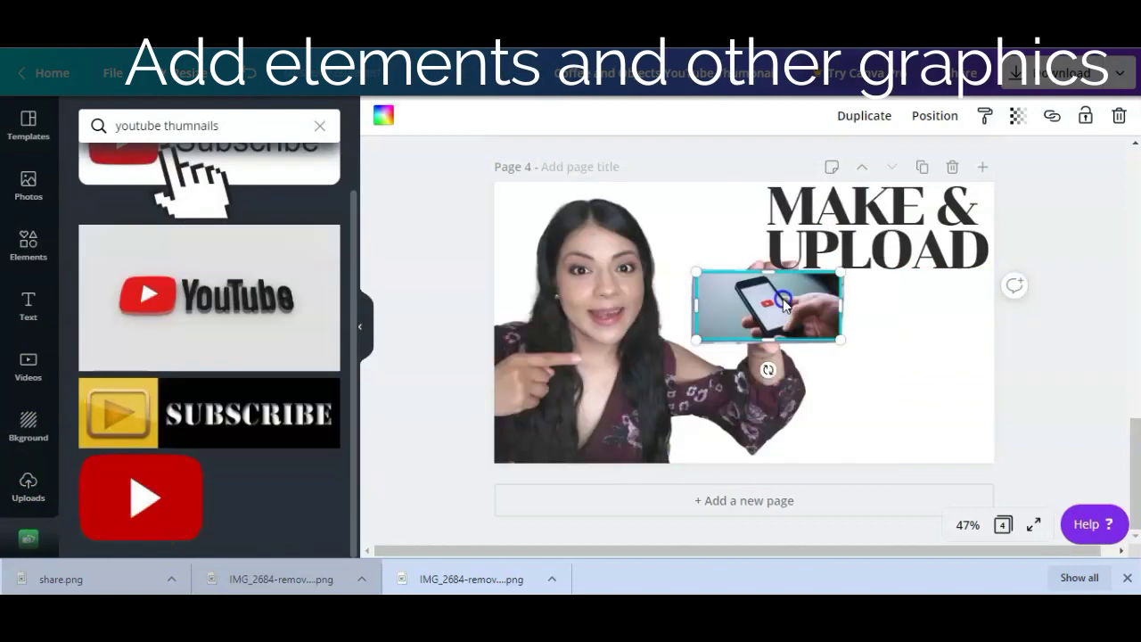
{"action": "left_click_drag", "start_coordinate": [141, 497], "coordinate": [783, 312]}
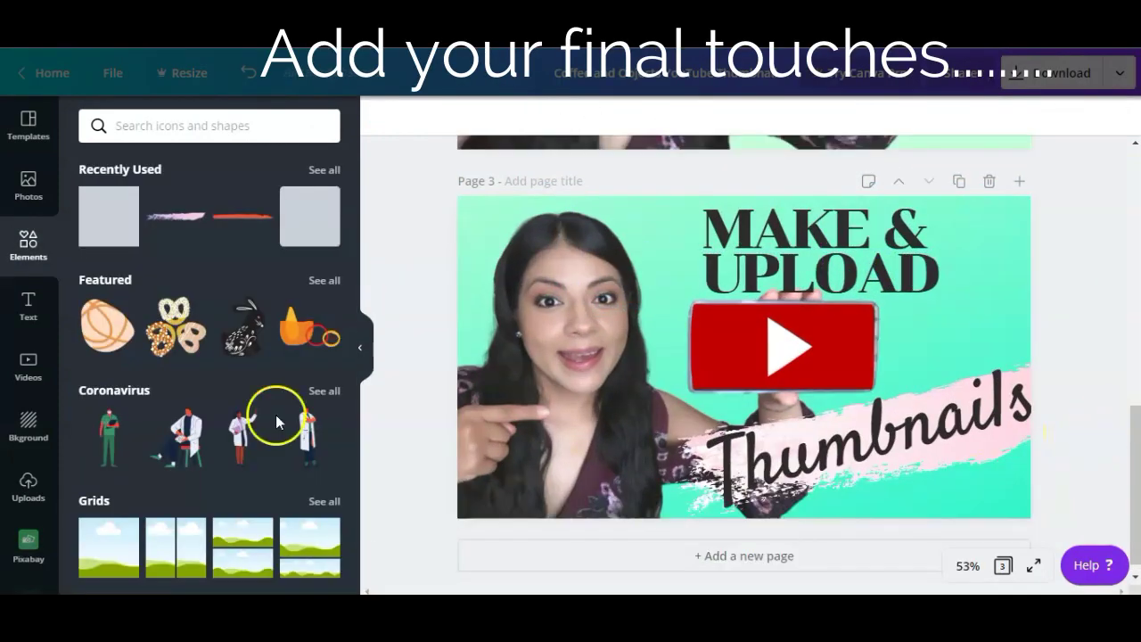
Step: Add the purple-and-pink brush stroke element, recolor its purple part white, and flip it horizontally and vertically
{"action": "left_click", "coordinate": [176, 216]}
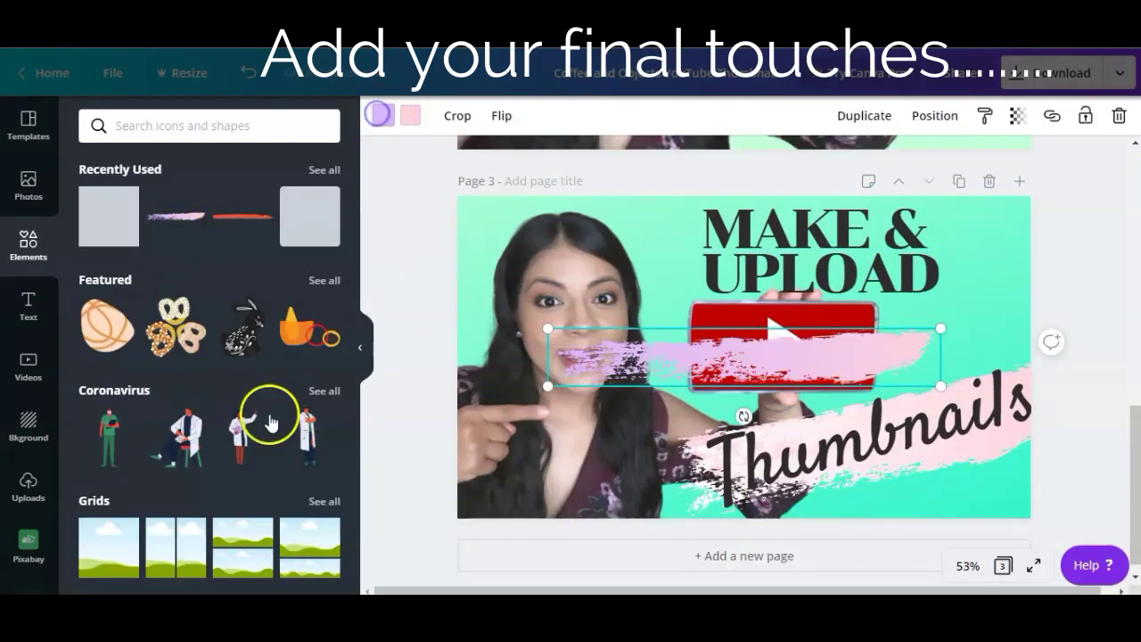
{"action": "left_click", "coordinate": [383, 116]}
{"action": "left_click", "coordinate": [187, 495]}
{"action": "left_click", "coordinate": [499, 121]}
{"action": "left_click", "coordinate": [502, 191]}
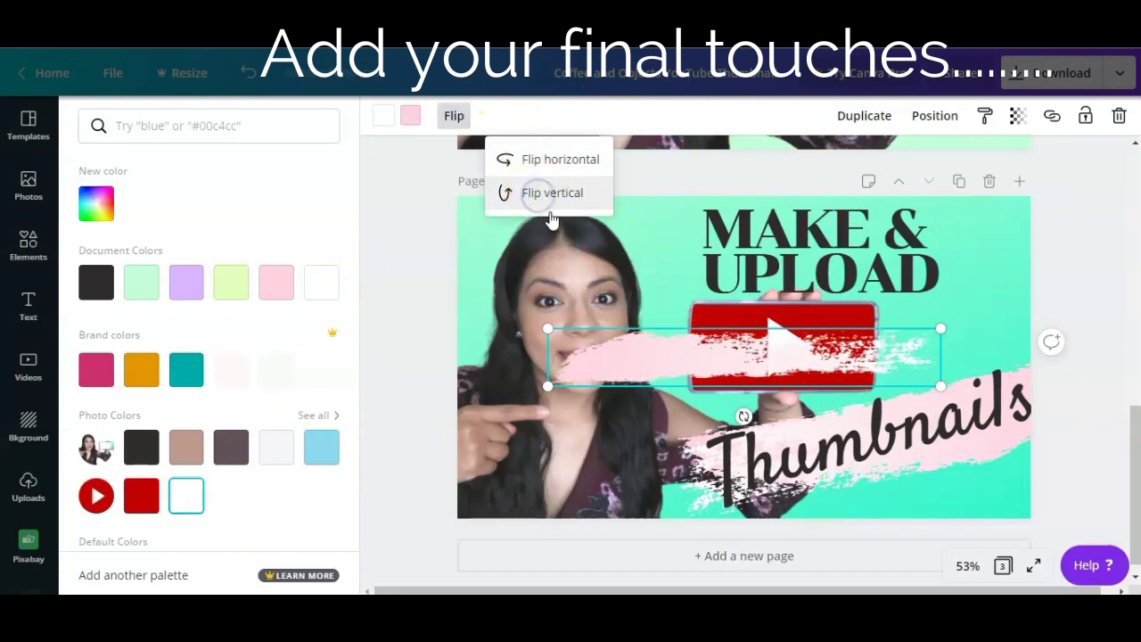
Step: Move the white-and-pink brush stroke along the slanted word "Thumbnails" and layer it behind the text
{"action": "mouse_move", "coordinate": [765, 410]}
{"action": "left_mouse_down"}
{"action": "mouse_move", "coordinate": [874, 520]}
{"action": "mouse_move", "coordinate": [897, 520]}
{"action": "mouse_move", "coordinate": [885, 515]}
{"action": "left_mouse_up"}
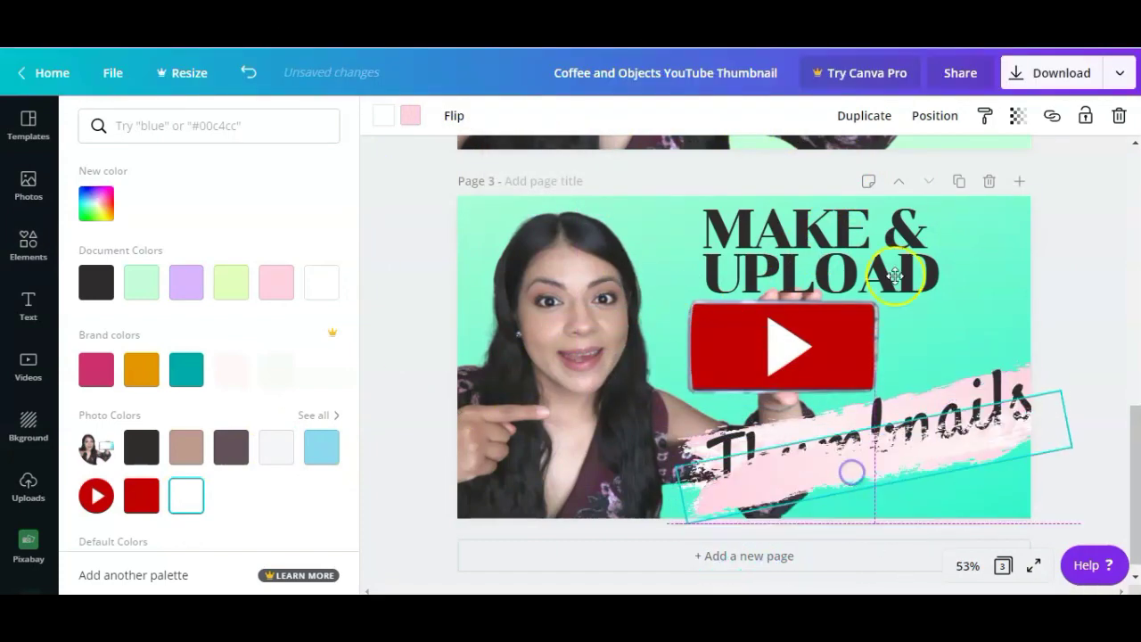
{"action": "left_click", "coordinate": [934, 115]}
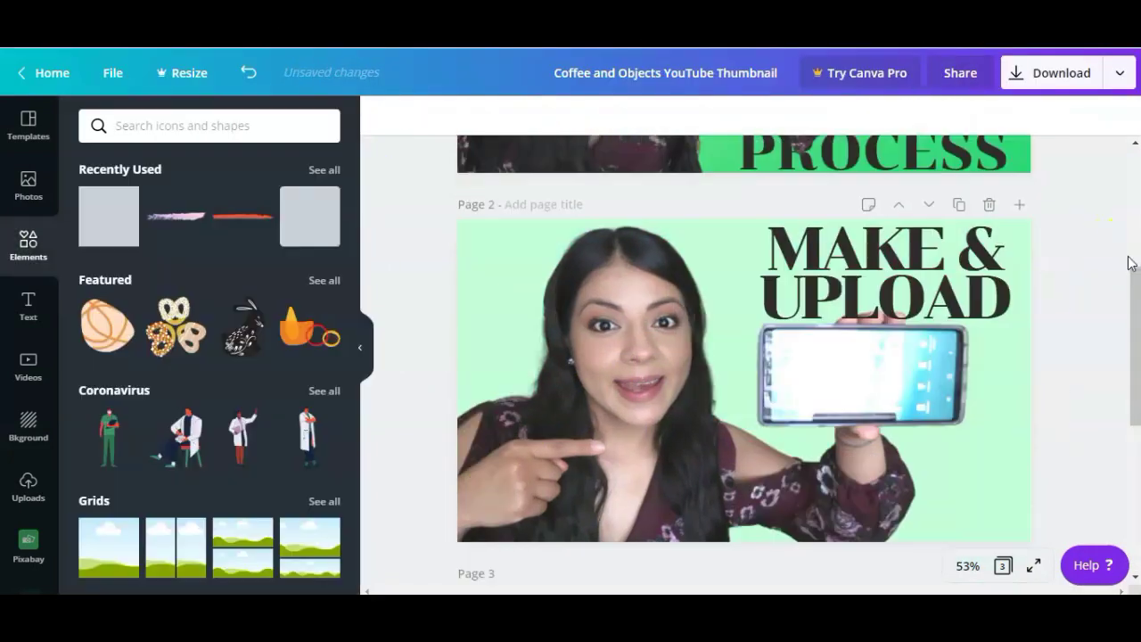
Step: Download the finished "MAKE & UPLOAD Thumbnails" page by itself instead of all four pages
{"action": "scroll", "coordinate": [1103, 273], "scroll_direction": "up", "scroll_amount": 1}
{"action": "scroll", "coordinate": [1113, 250], "scroll_direction": "down", "scroll_amount": 5}
{"action": "left_click", "coordinate": [1087, 72]}
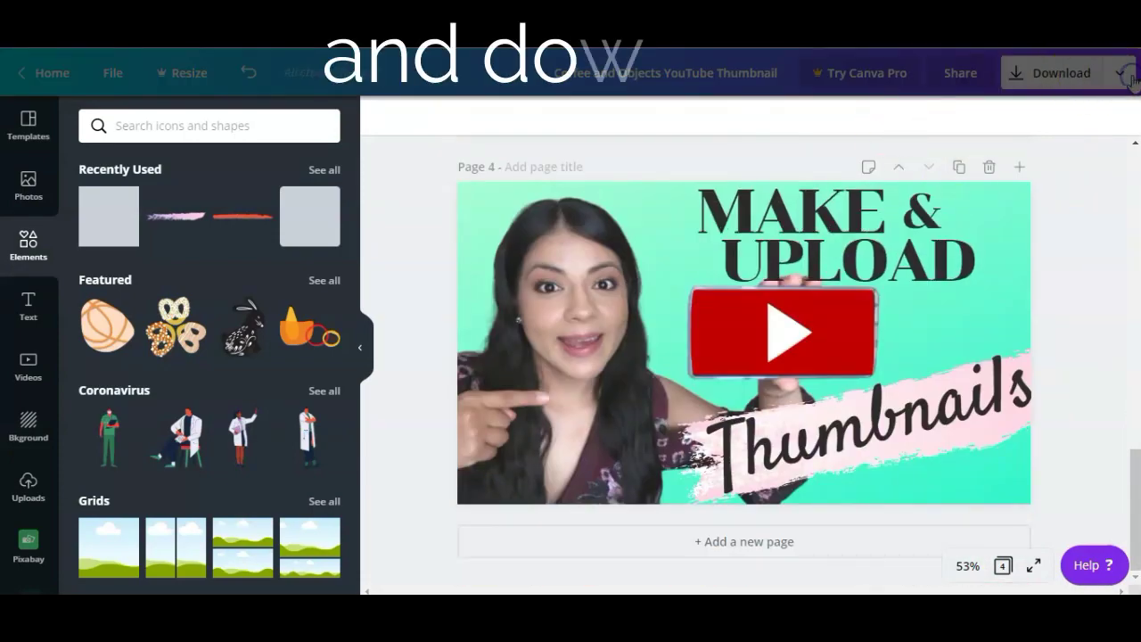
{"action": "left_click", "coordinate": [979, 165]}
{"action": "left_click", "coordinate": [968, 395]}
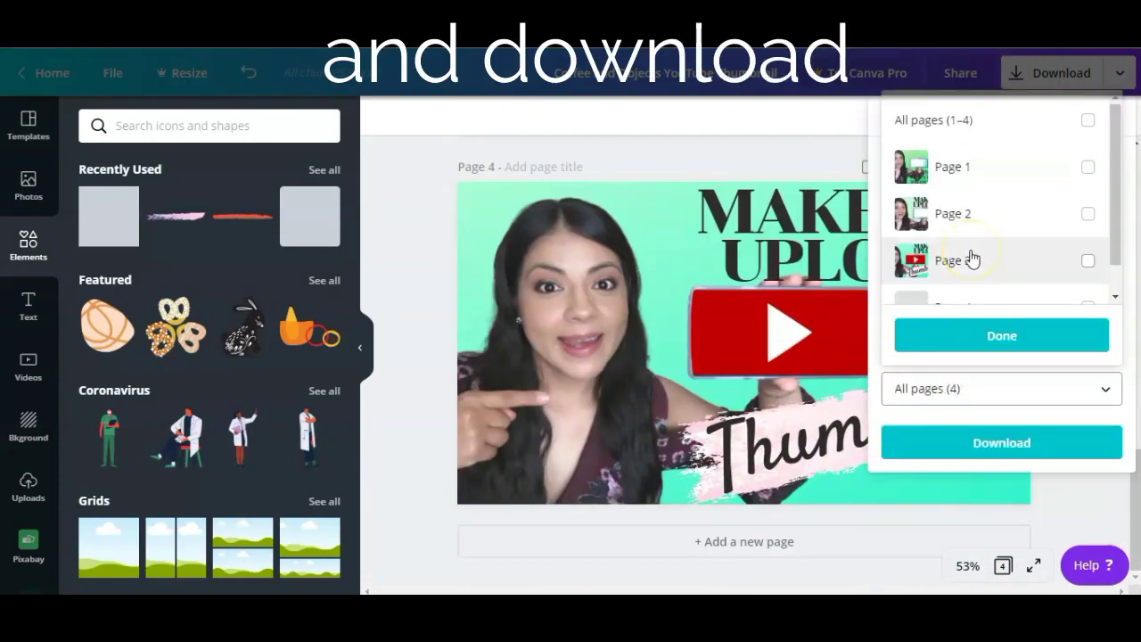
{"action": "left_click", "coordinate": [1070, 278]}
{"action": "left_click", "coordinate": [1001, 334]}
{"action": "left_click", "coordinate": [972, 454]}
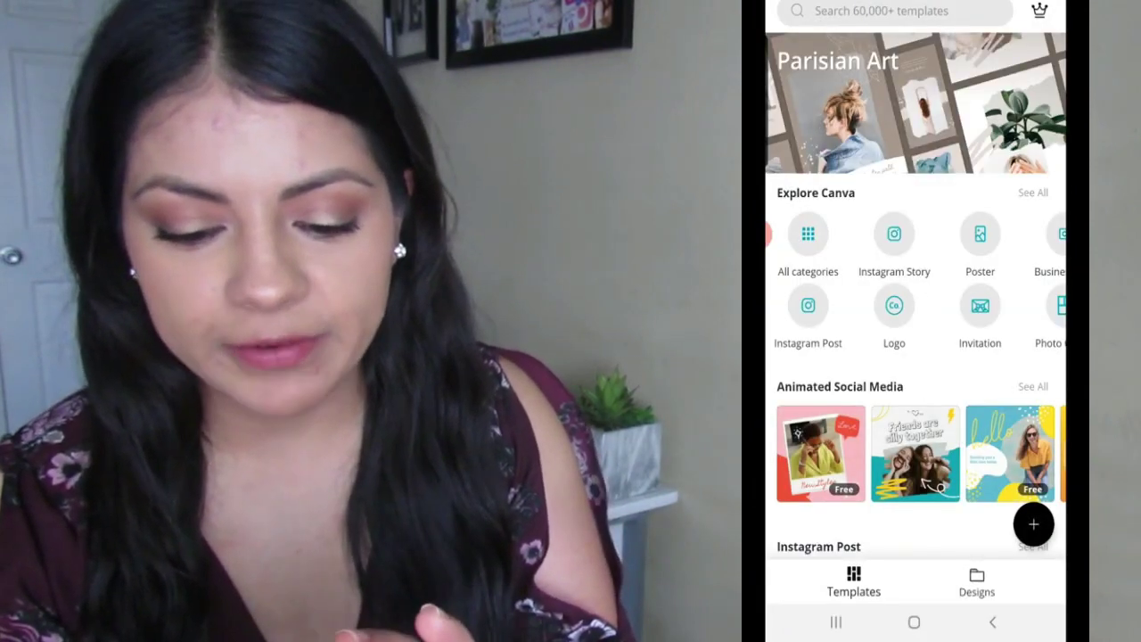
Step: Switch to the Canva phone app and open the thumbnail design from the saved designs
{"action": "left_click", "coordinate": [977, 582]}
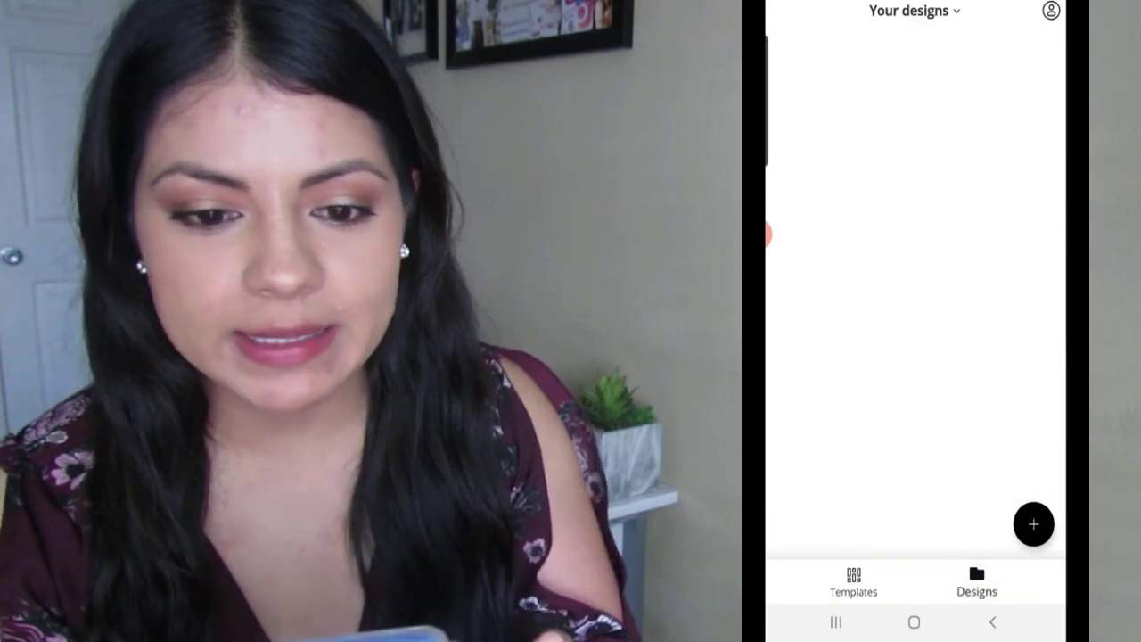
{"action": "left_click", "coordinate": [843, 114]}
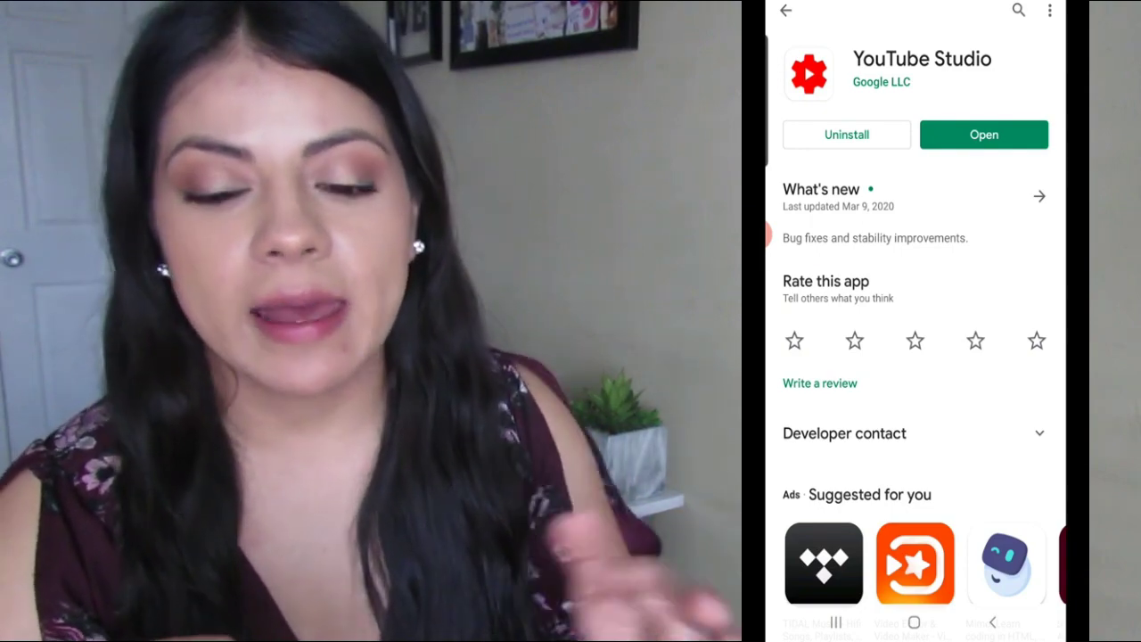
Step: Switch to YouTube Studio and open the thumbnail editor for the private video "Kelani Vs. Squirrel"
{"action": "left_click", "coordinate": [985, 134]}
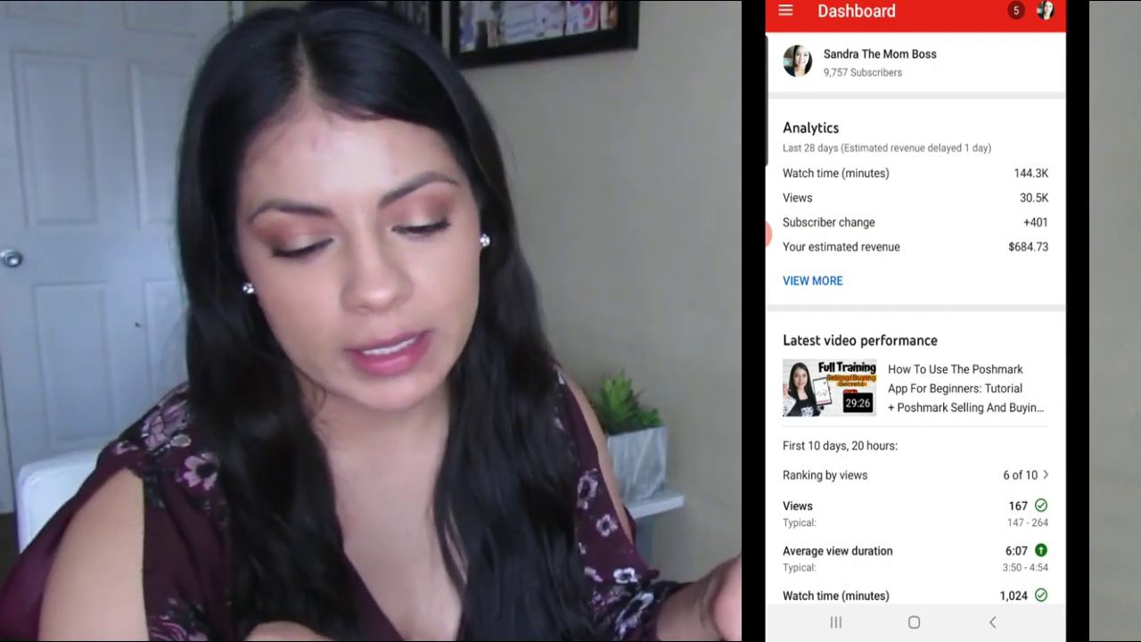
{"action": "scroll", "coordinate": [916, 356], "scroll_direction": "down", "scroll_amount": 1}
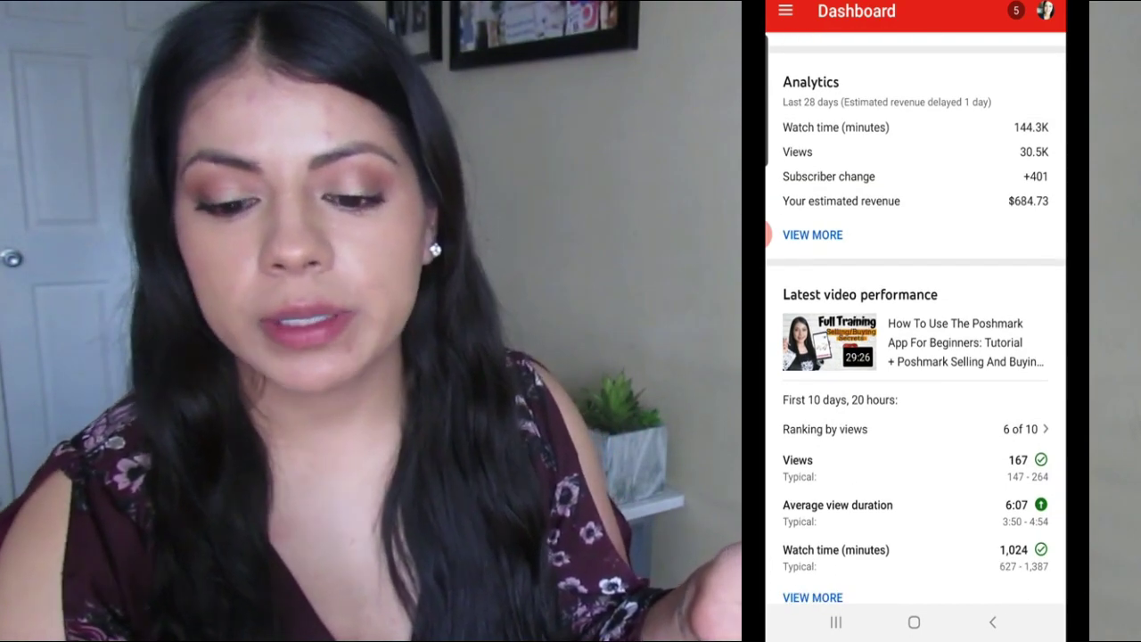
{"action": "scroll", "coordinate": [916, 357], "scroll_direction": "down", "scroll_amount": 2}
{"action": "scroll", "coordinate": [916, 357], "scroll_direction": "down", "scroll_amount": 1}
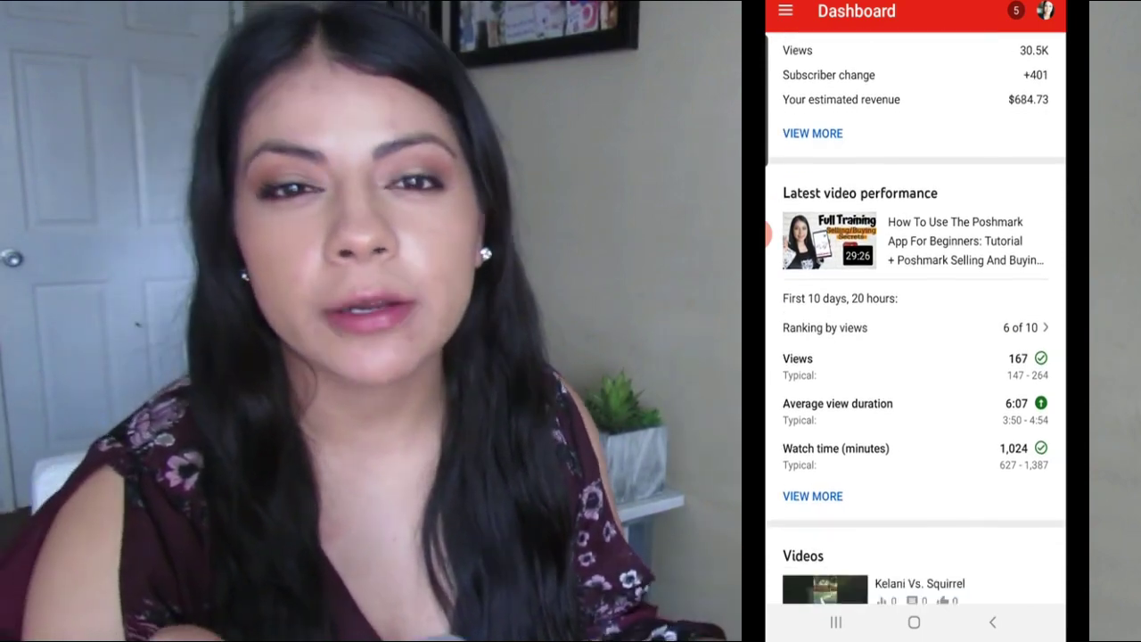
{"action": "scroll", "coordinate": [916, 357], "scroll_direction": "down", "scroll_amount": 5}
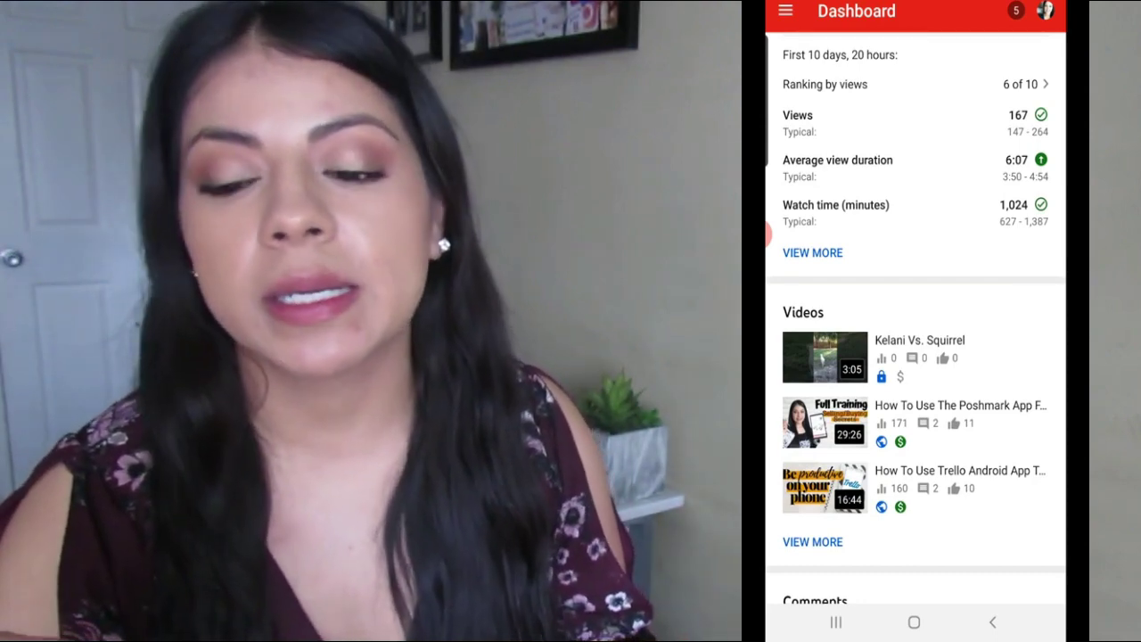
{"action": "scroll", "coordinate": [916, 357], "scroll_direction": "down", "scroll_amount": 2}
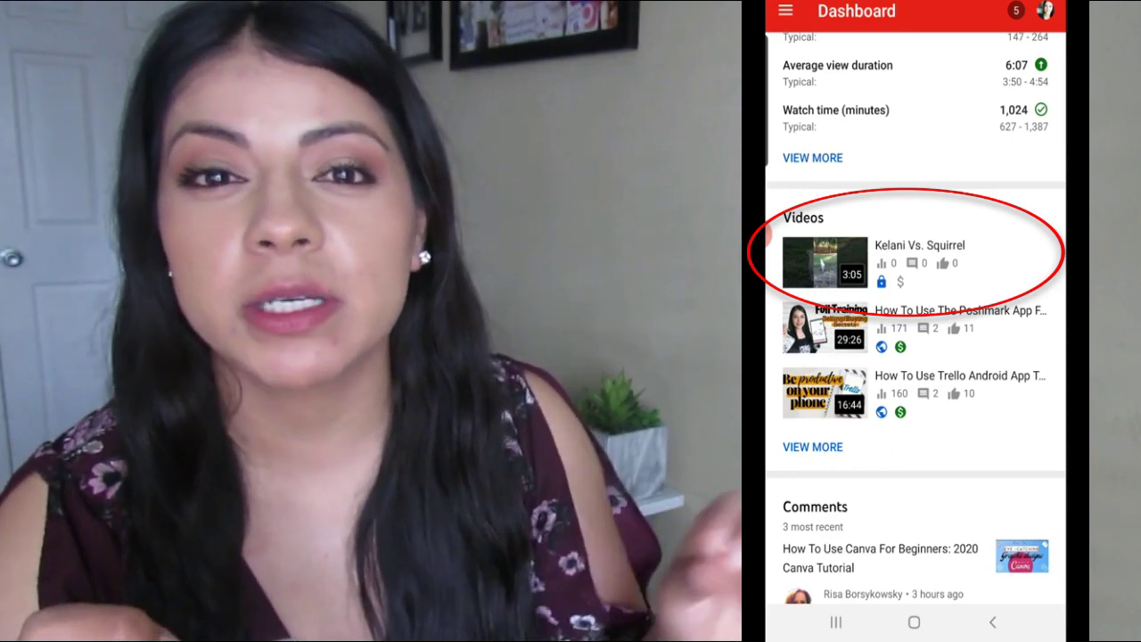
{"action": "left_click", "coordinate": [919, 263]}
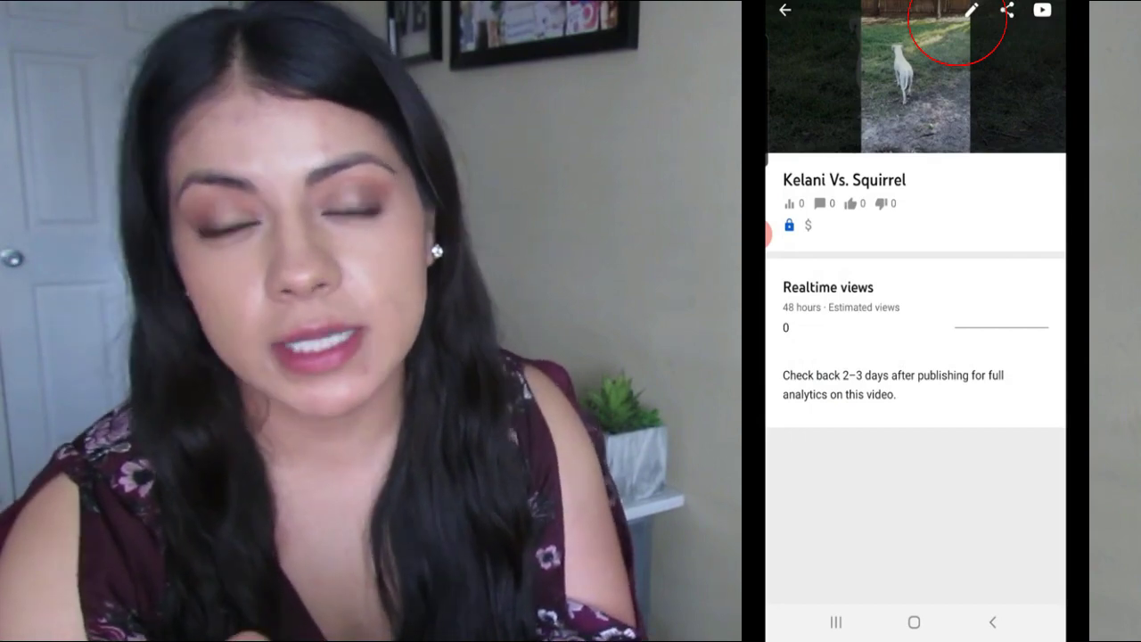
{"action": "left_click", "coordinate": [971, 11]}
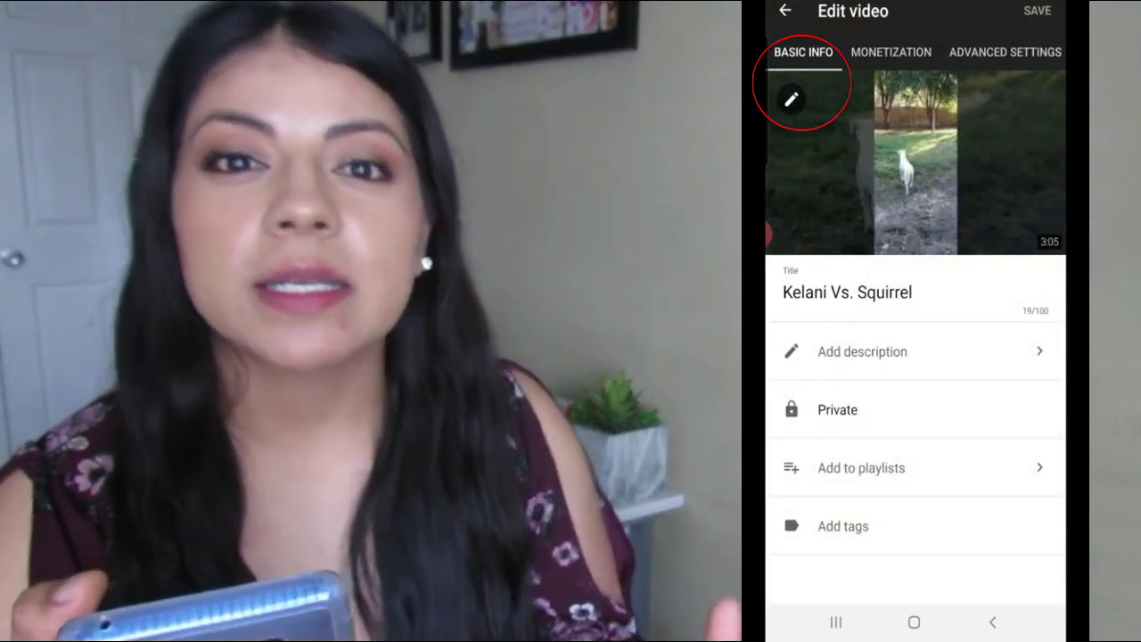
{"action": "left_click", "coordinate": [791, 99]}
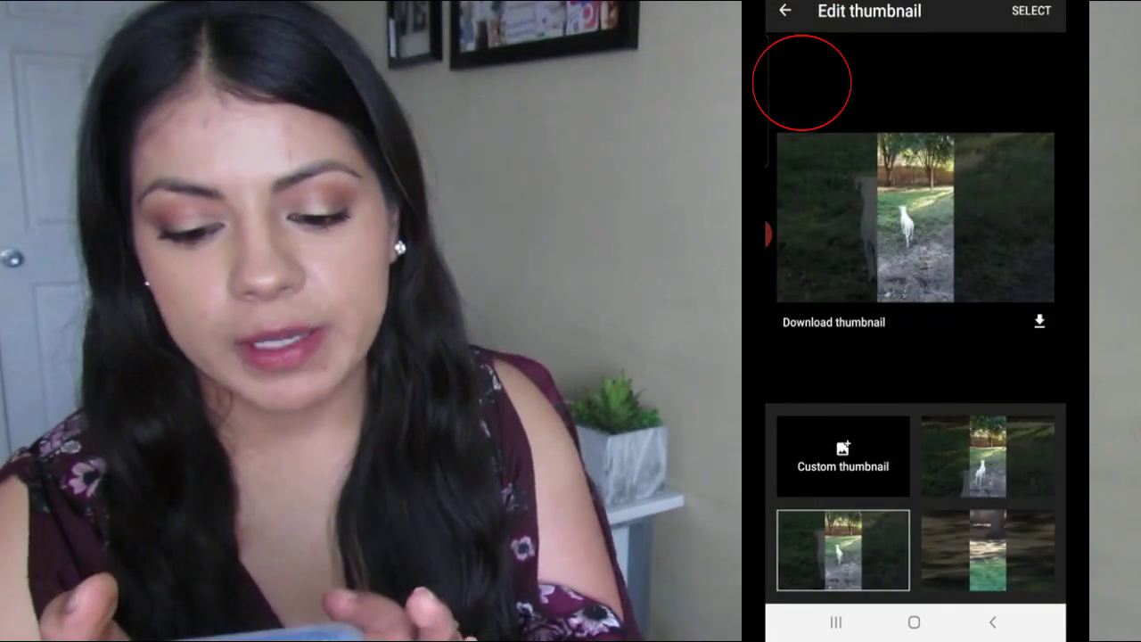
Step: Preview the automatically generated thumbnail options for the video
{"action": "left_click", "coordinate": [988, 550]}
{"action": "left_click", "coordinate": [988, 457]}
{"action": "left_click", "coordinate": [988, 551]}
{"action": "left_click", "coordinate": [843, 550]}
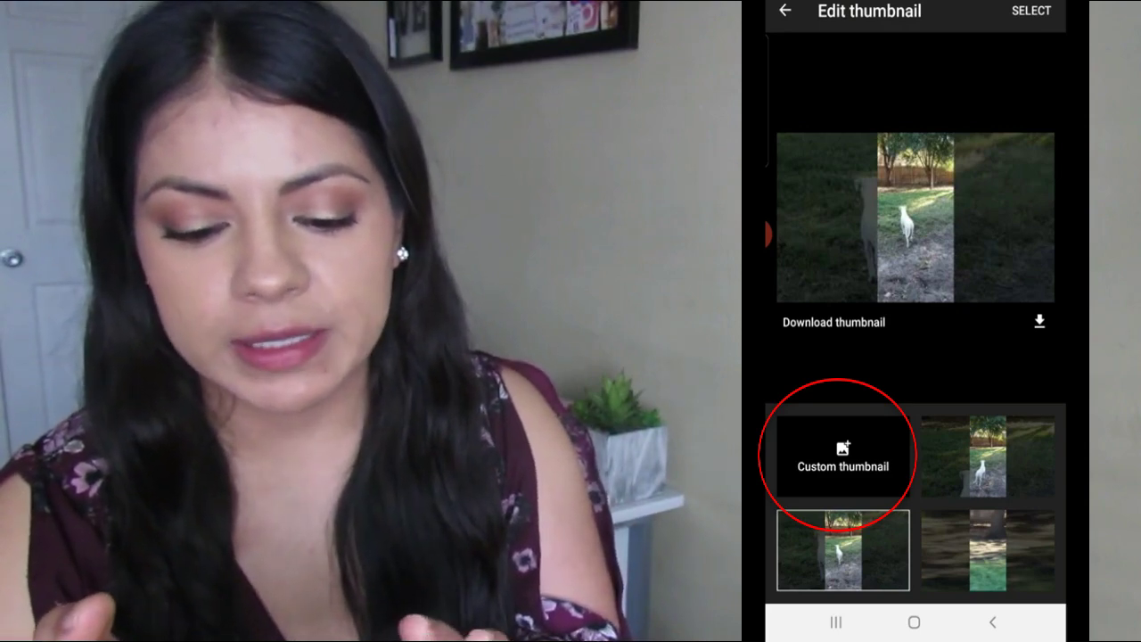
Step: Set the "MAKE & UPLOAD Thumbnails" image from the phone's recent images as the custom thumbnail and save the video
{"action": "left_click", "coordinate": [843, 456]}
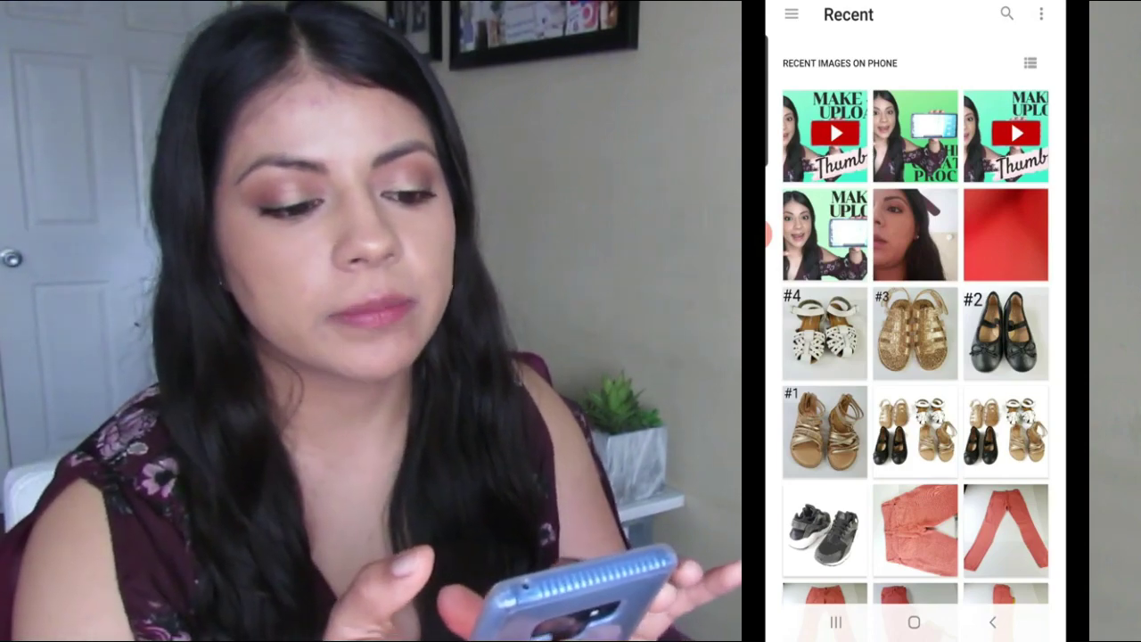
{"action": "left_click", "coordinate": [825, 136]}
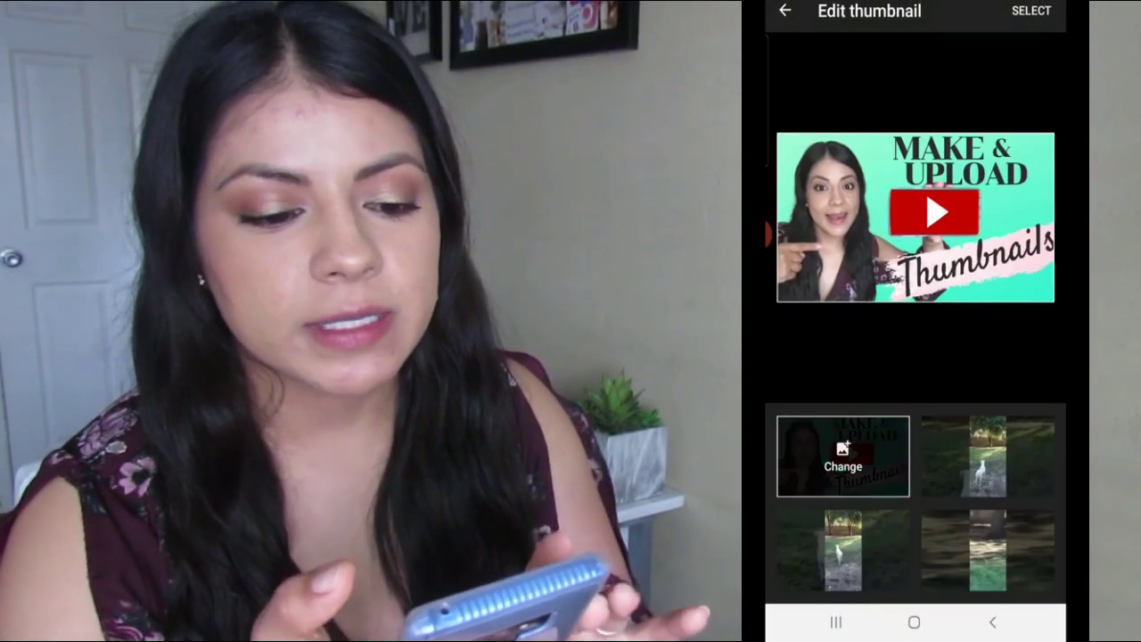
{"action": "left_click", "coordinate": [1030, 13]}
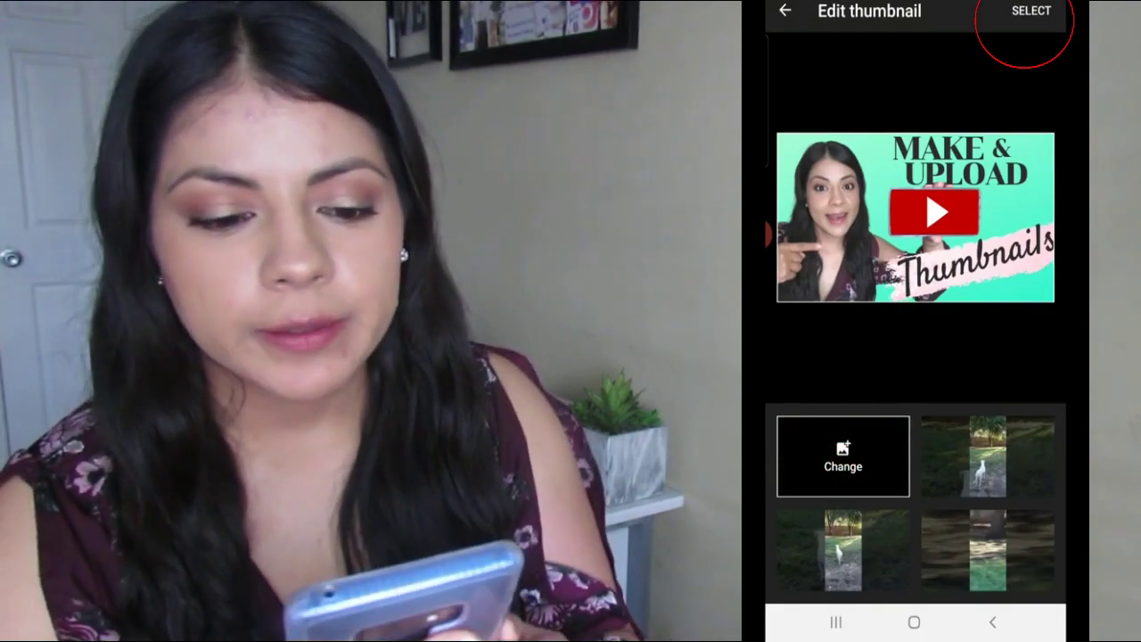
{"action": "left_click", "coordinate": [1032, 10]}
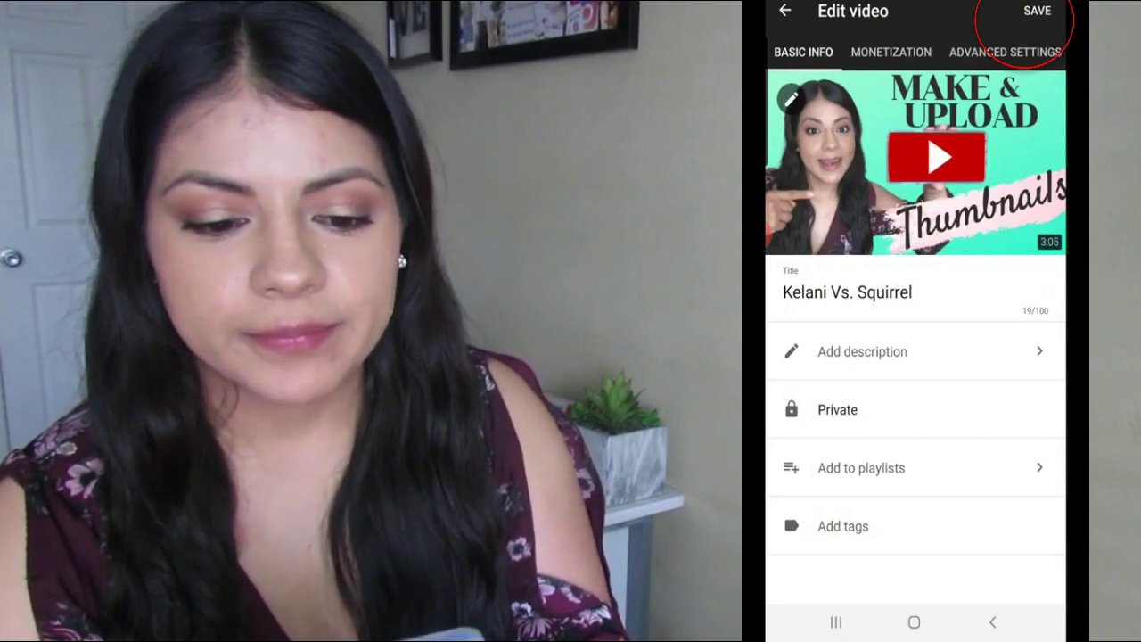
{"action": "left_click", "coordinate": [1037, 11]}
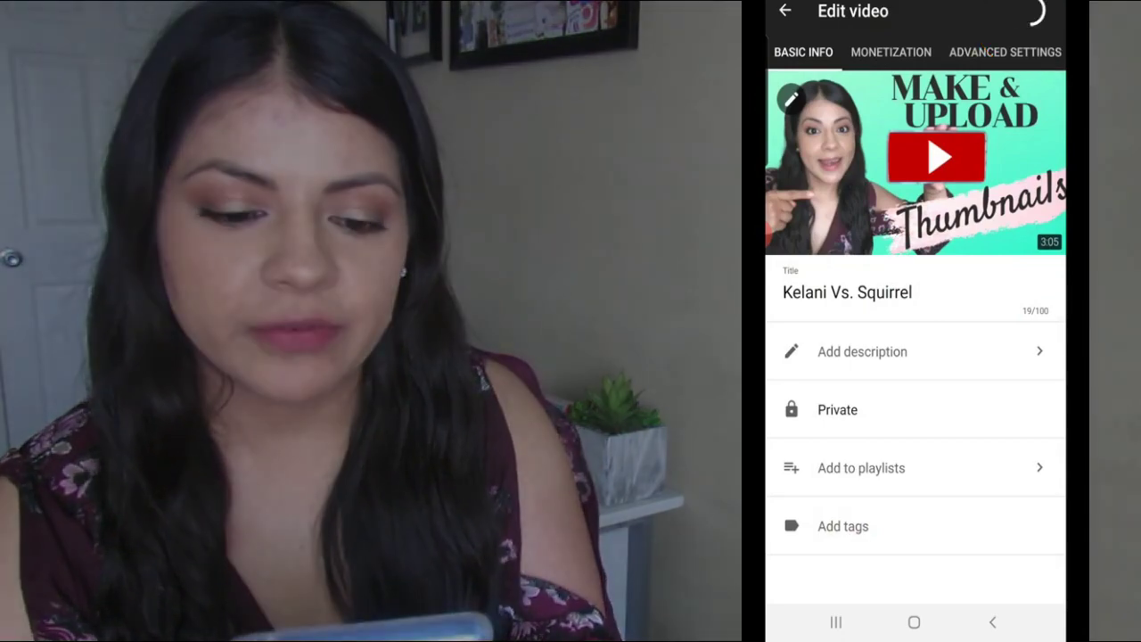